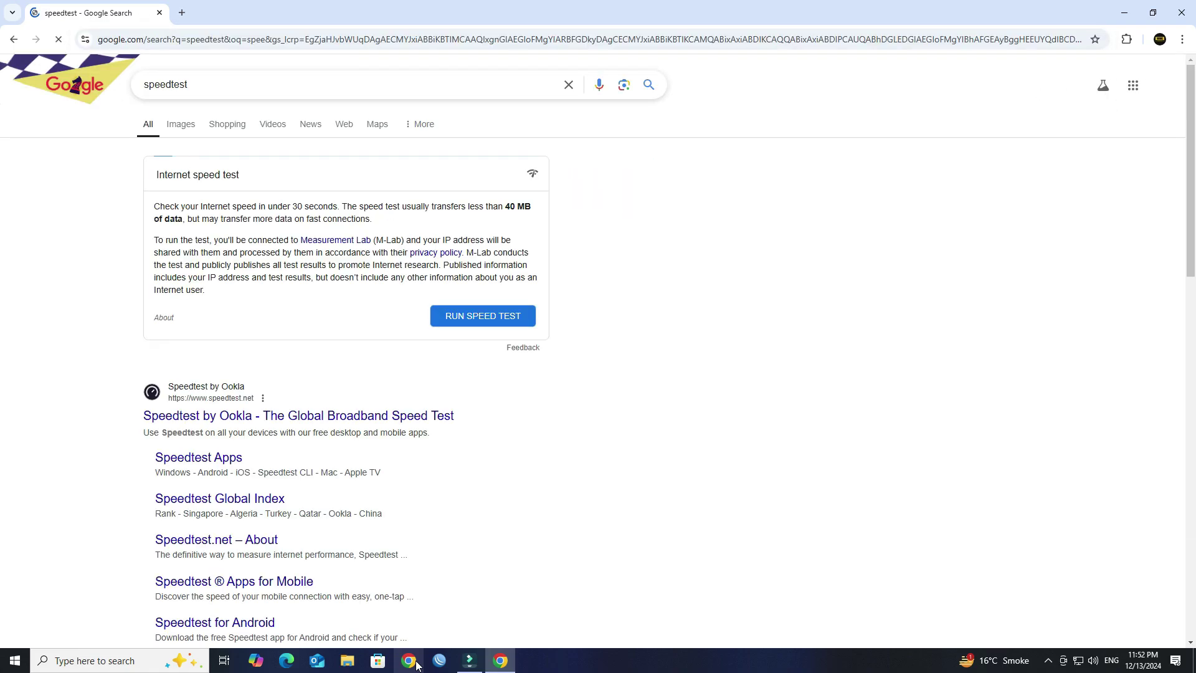
- Open the Speedtest by Ookla site from the search results and dismiss its privacy notice
{"action": "left_click", "coordinate": [281, 421]}
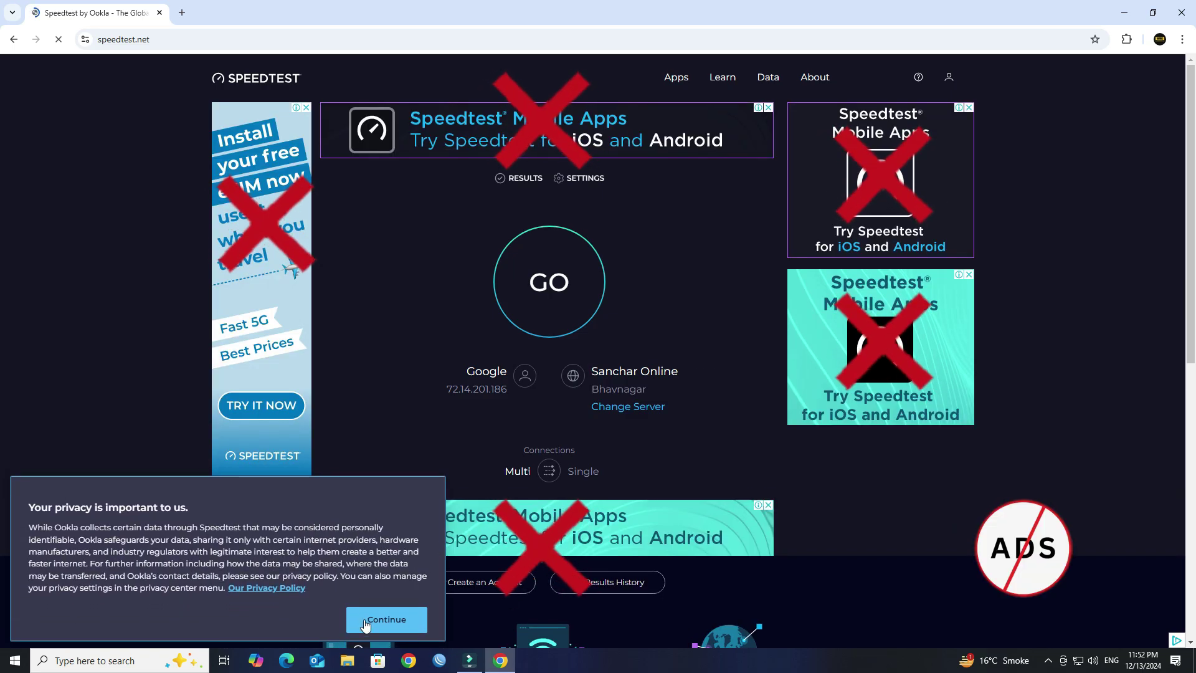
{"action": "left_click", "coordinate": [387, 620]}
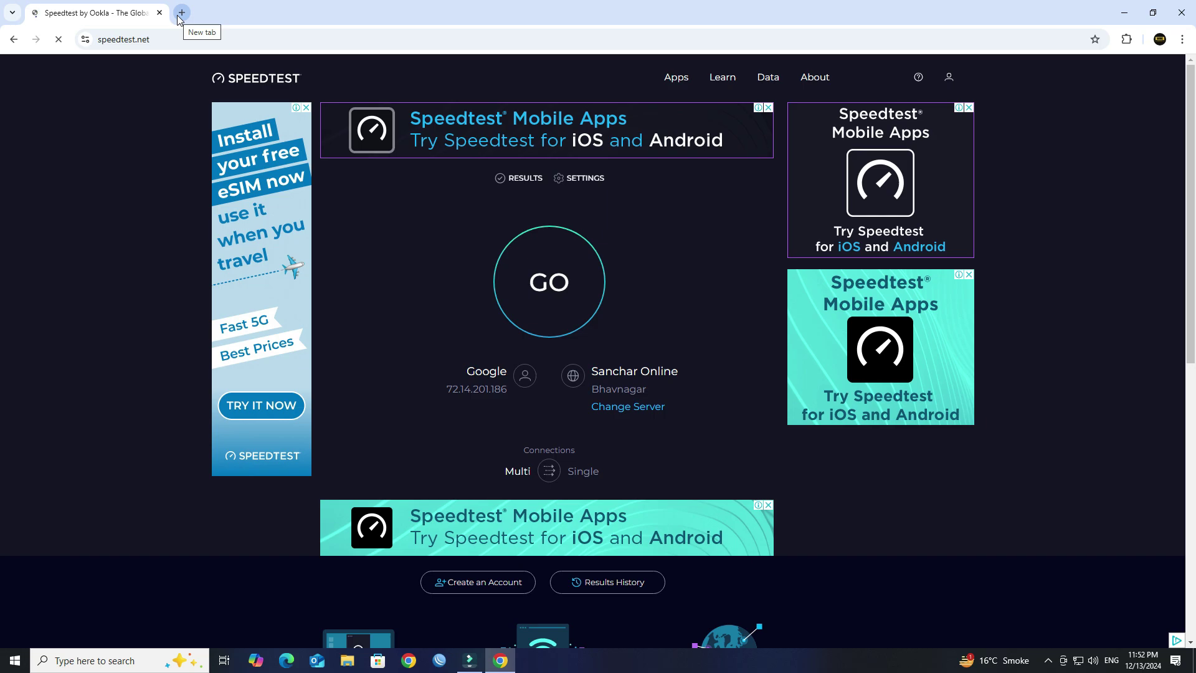
- In a new tab, go to 192.168.1.1, bypass the certificate warning and log in to LuCI
{"action": "left_click", "coordinate": [178, 17]}
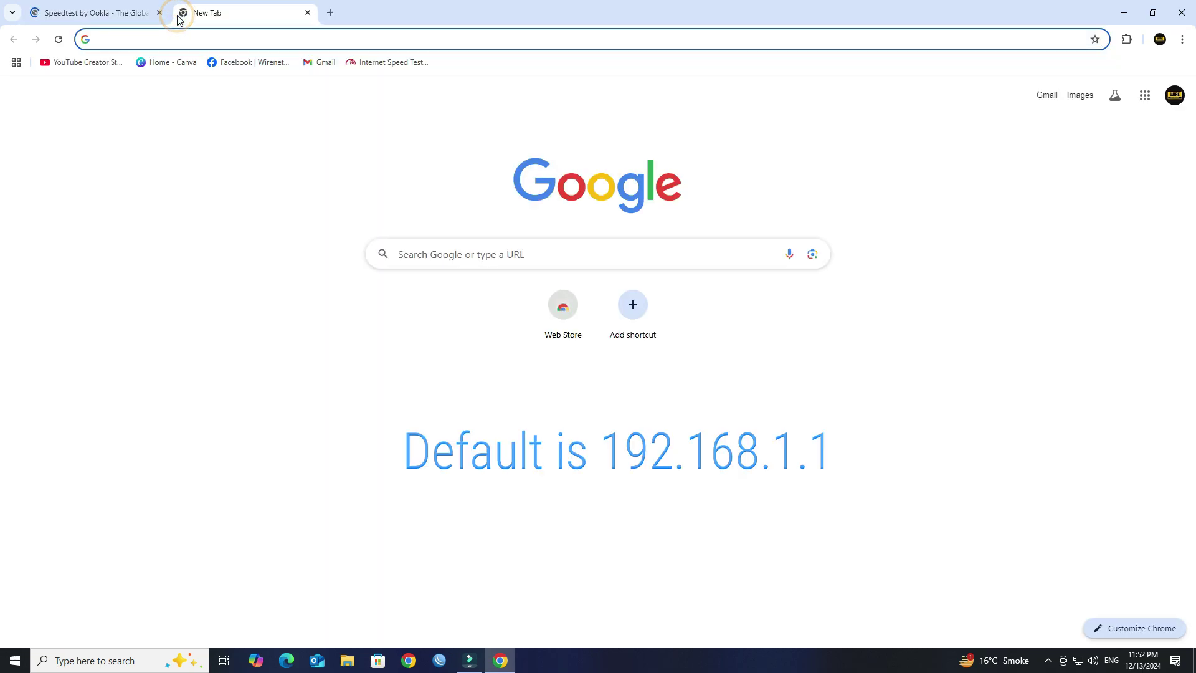
{"action": "type", "text": "192.168.1.1"}
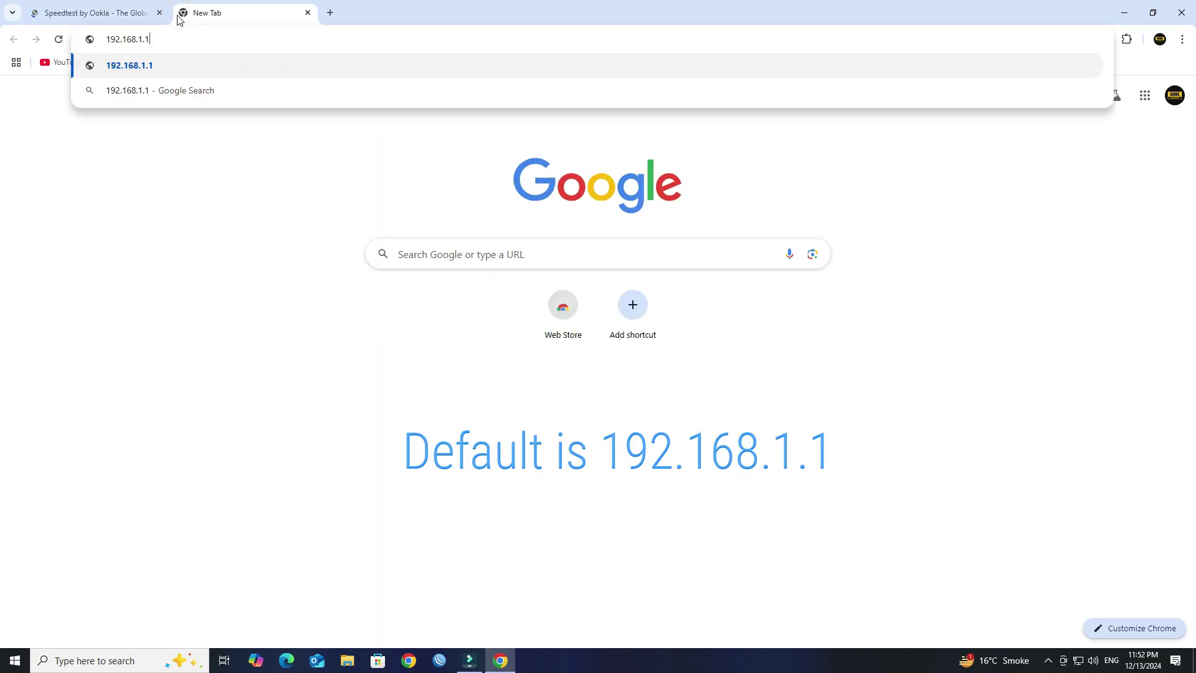
{"action": "key", "text": "Return"}
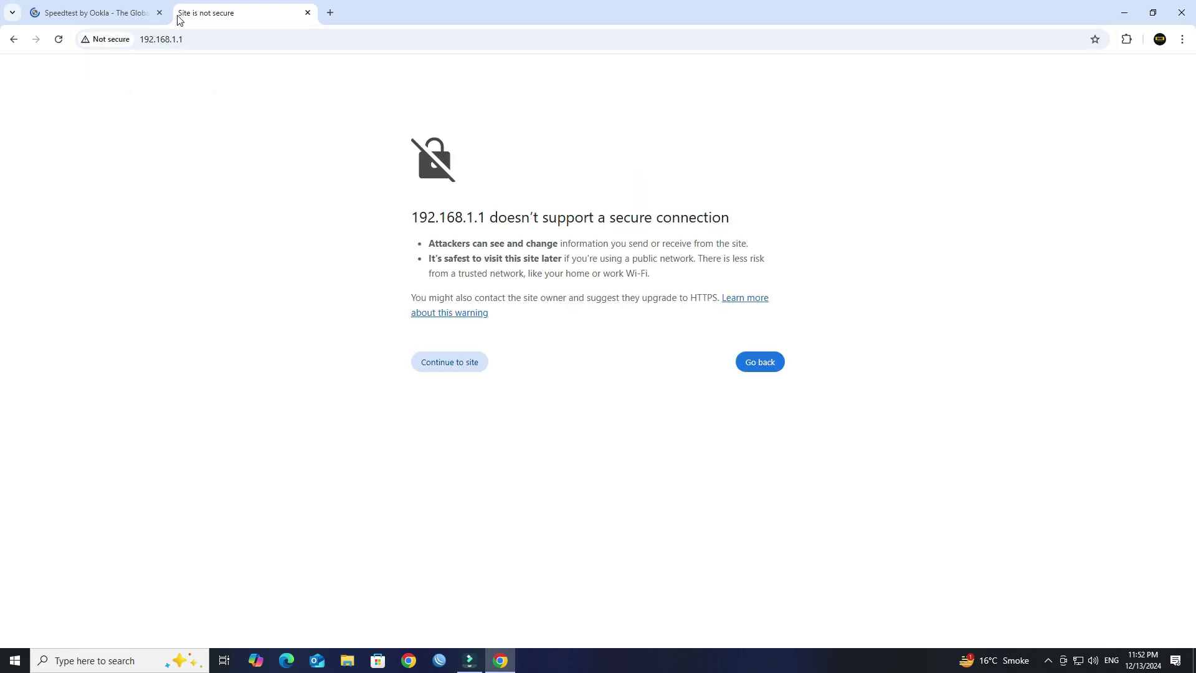
{"action": "left_click", "coordinate": [471, 360]}
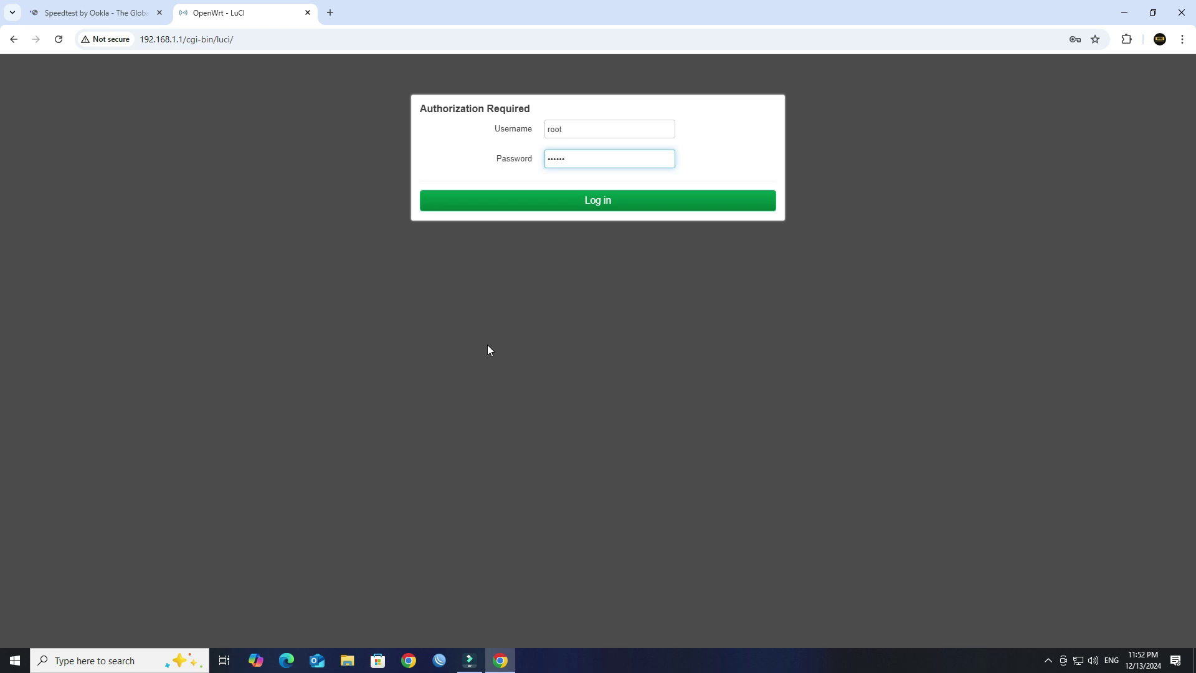
{"action": "key", "text": "Return"}
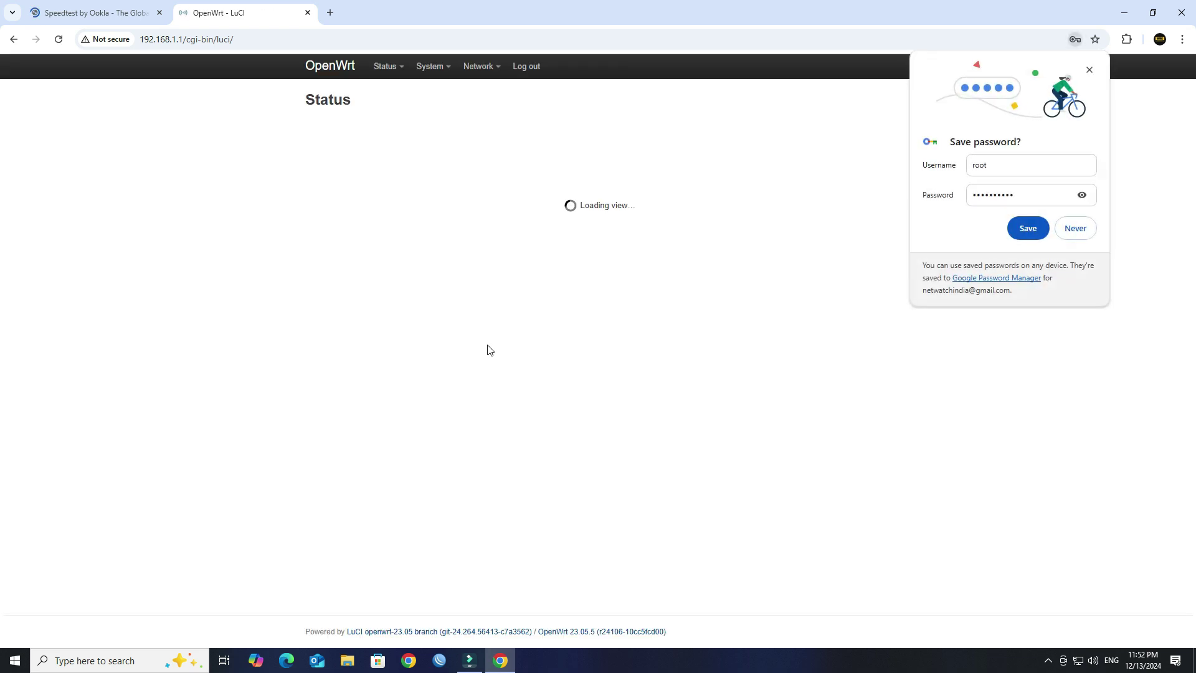
{"action": "left_click", "coordinate": [1073, 228]}
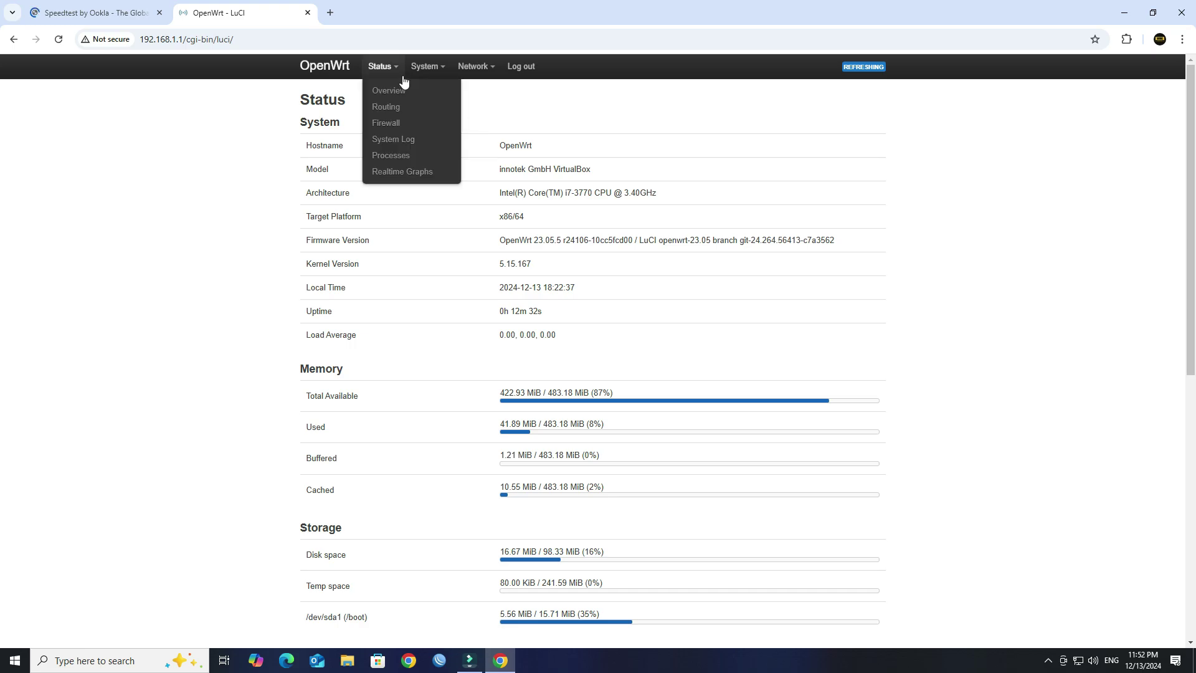
- Refresh the package lists on the System > Software page
{"action": "mouse_move", "coordinate": [425, 67]}
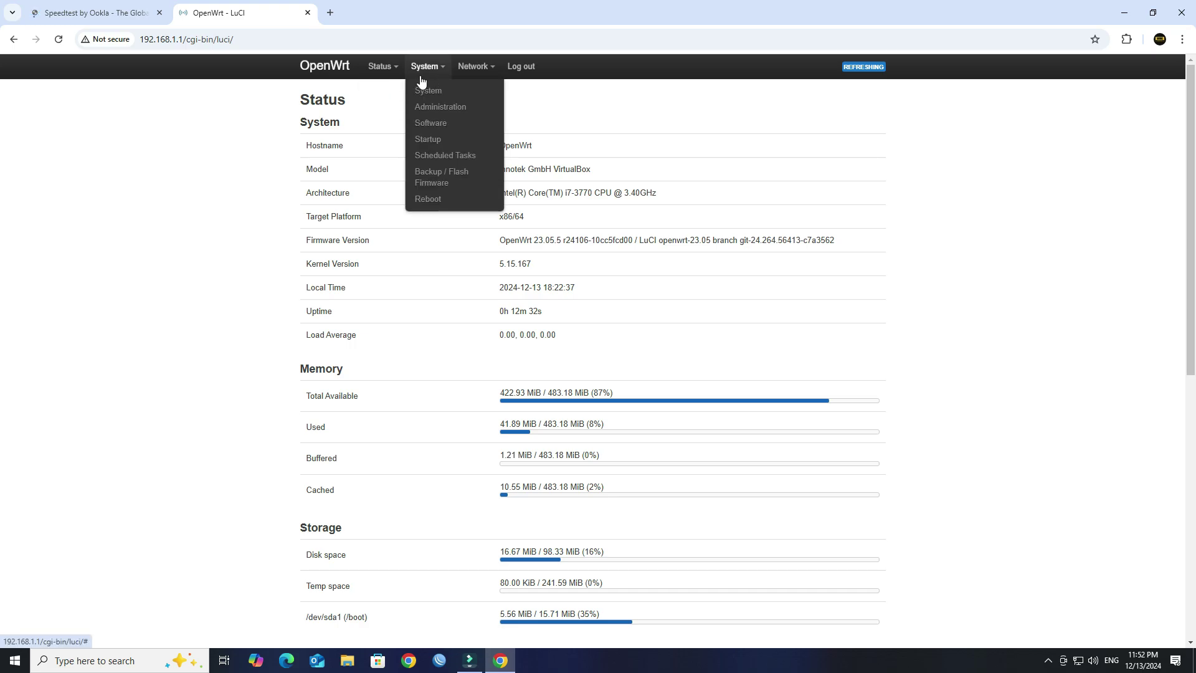
{"action": "left_click", "coordinate": [437, 124]}
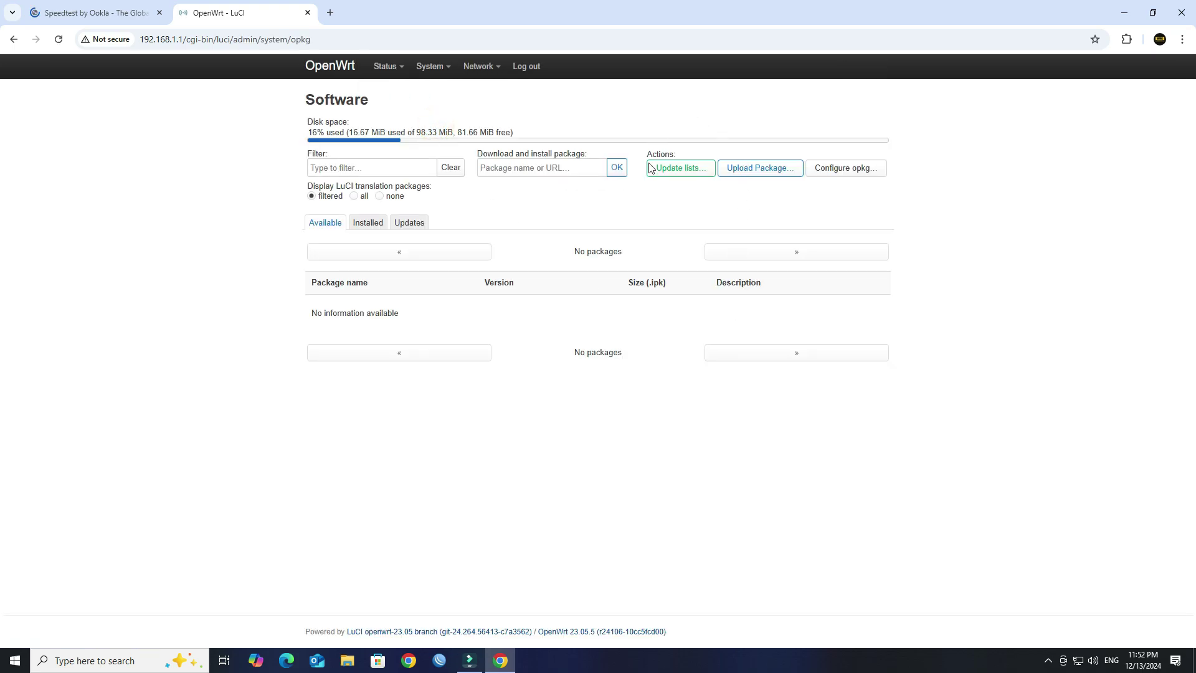
{"action": "left_click", "coordinate": [673, 170]}
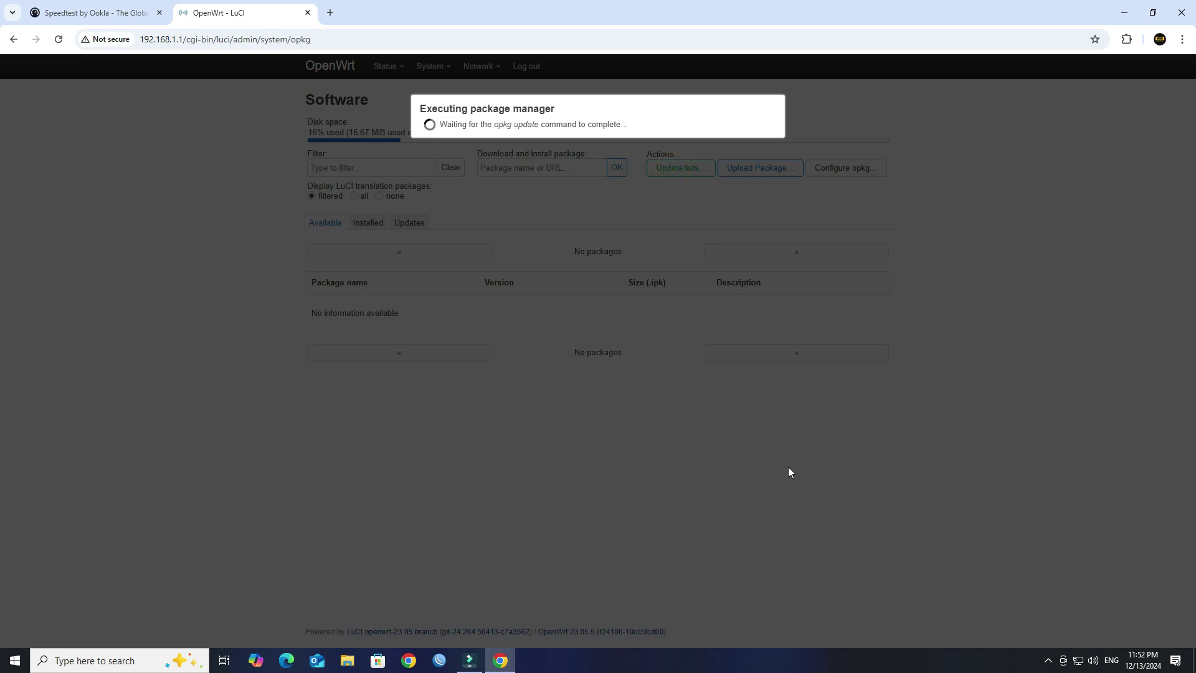
{"action": "left_click", "coordinate": [741, 569]}
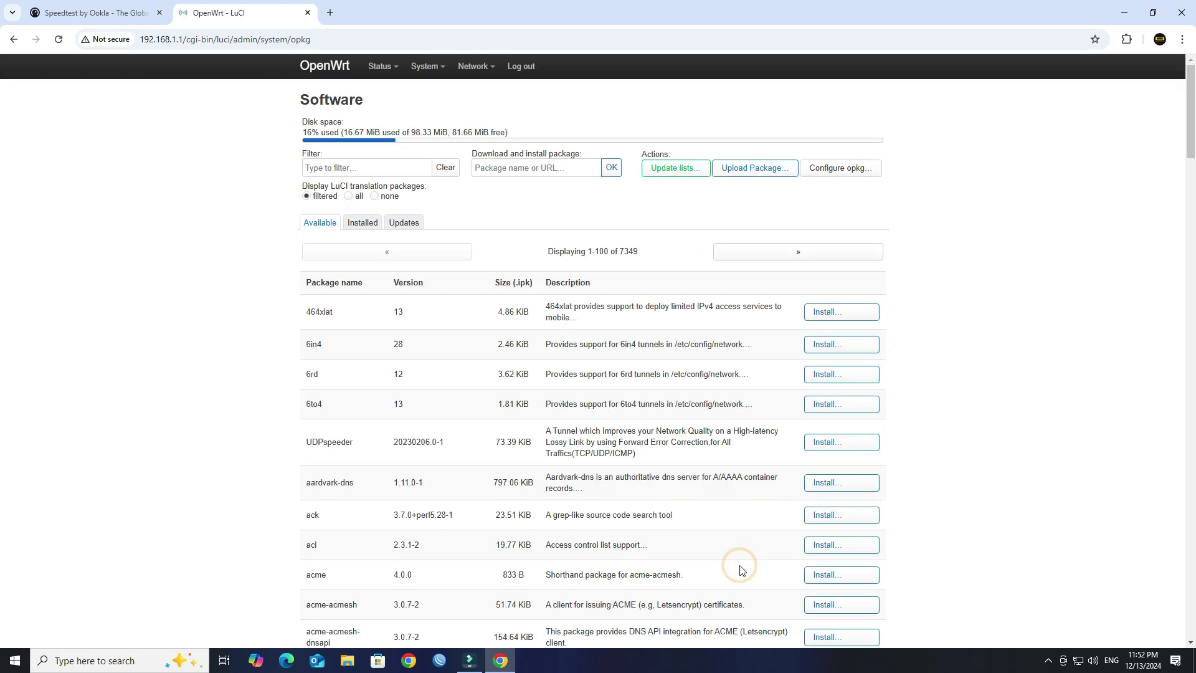
- Filter for 'adblock' and install the adblock 4.2.3-2 package
{"action": "left_click", "coordinate": [333, 167]}
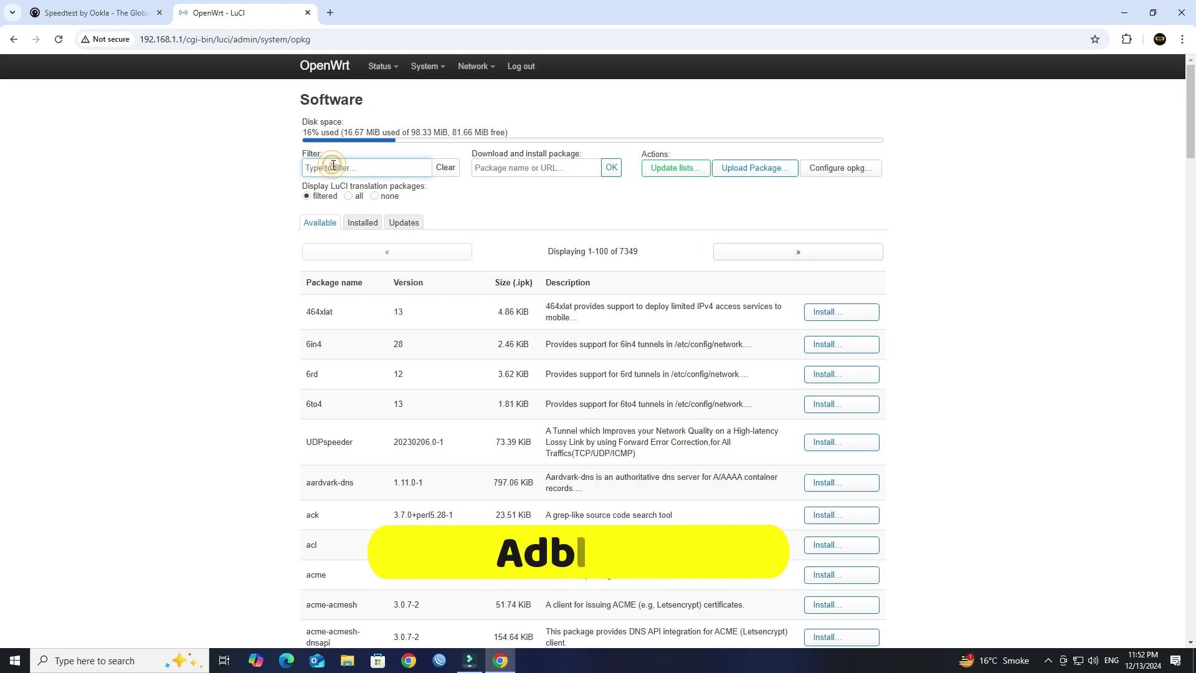
{"action": "type", "text": "adblock"}
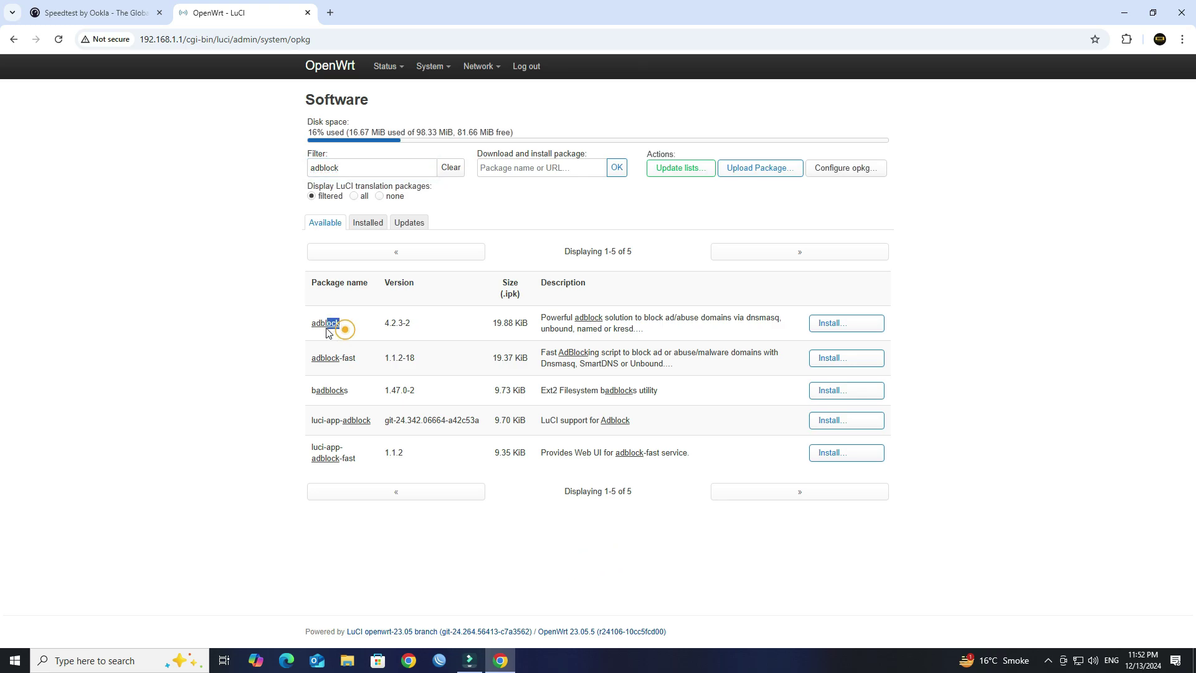
{"action": "left_click_drag", "start_coordinate": [344, 326], "coordinate": [315, 334]}
{"action": "left_click", "coordinate": [851, 327]}
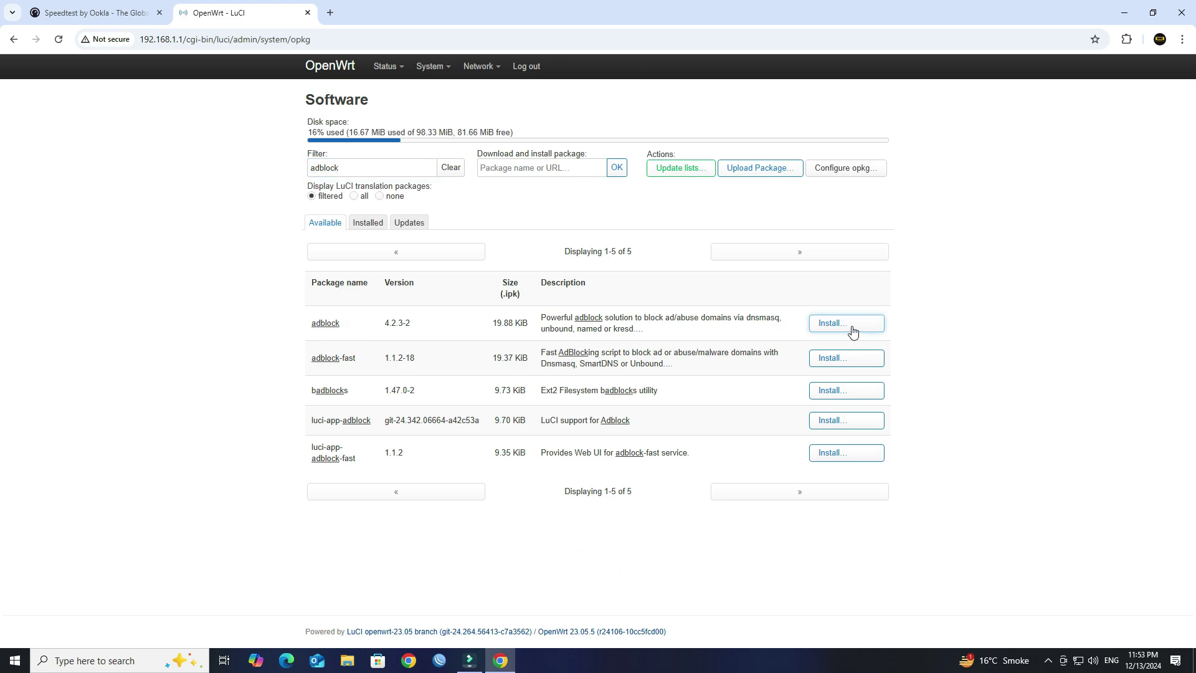
{"action": "left_click", "coordinate": [756, 503]}
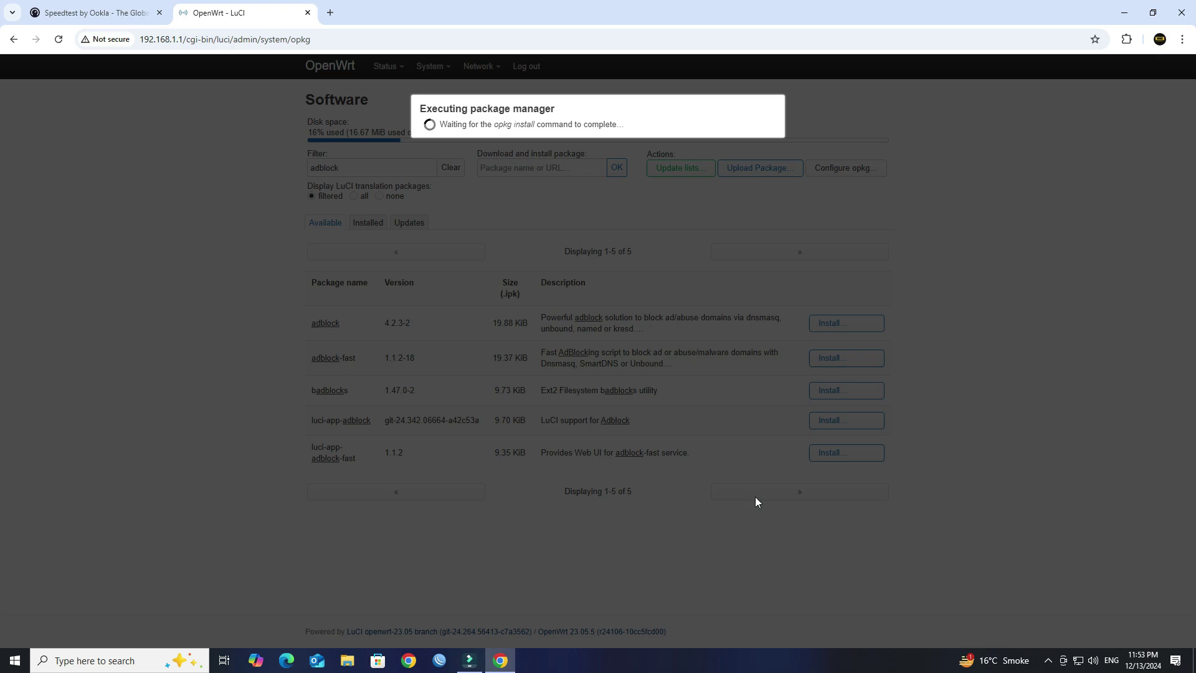
{"action": "left_click", "coordinate": [756, 491]}
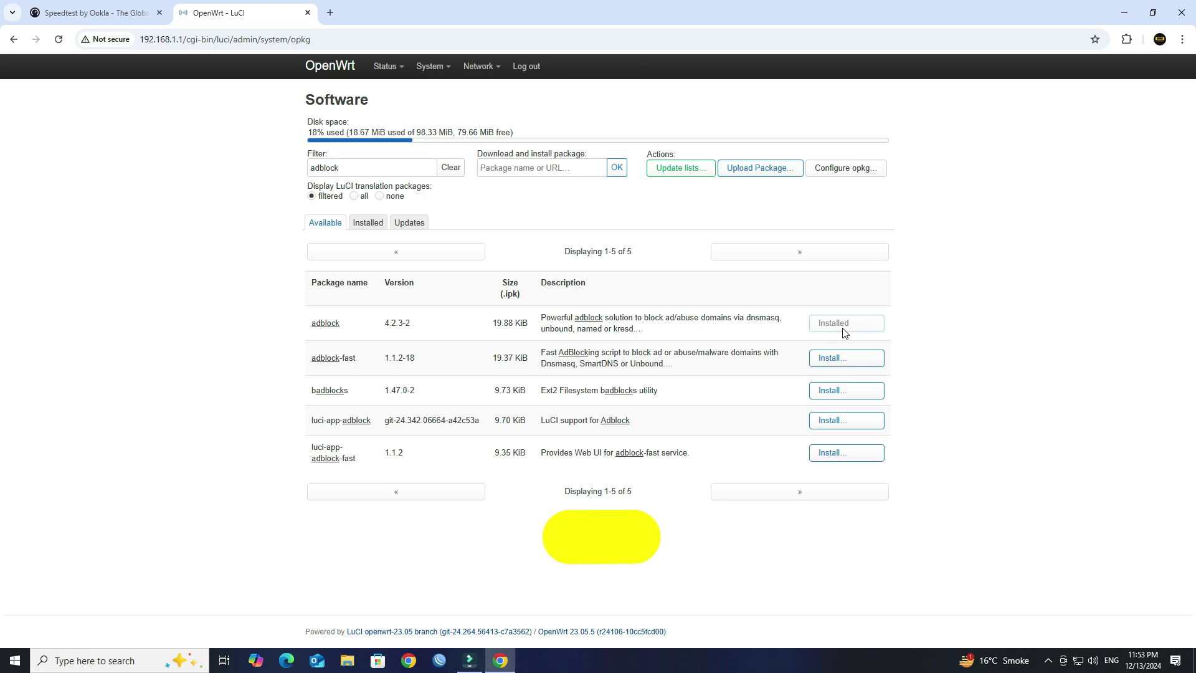
- Install the luci-app-adblock package and refresh the package list
{"action": "left_click_drag", "start_coordinate": [374, 421], "coordinate": [312, 430]}
{"action": "left_click", "coordinate": [851, 426]}
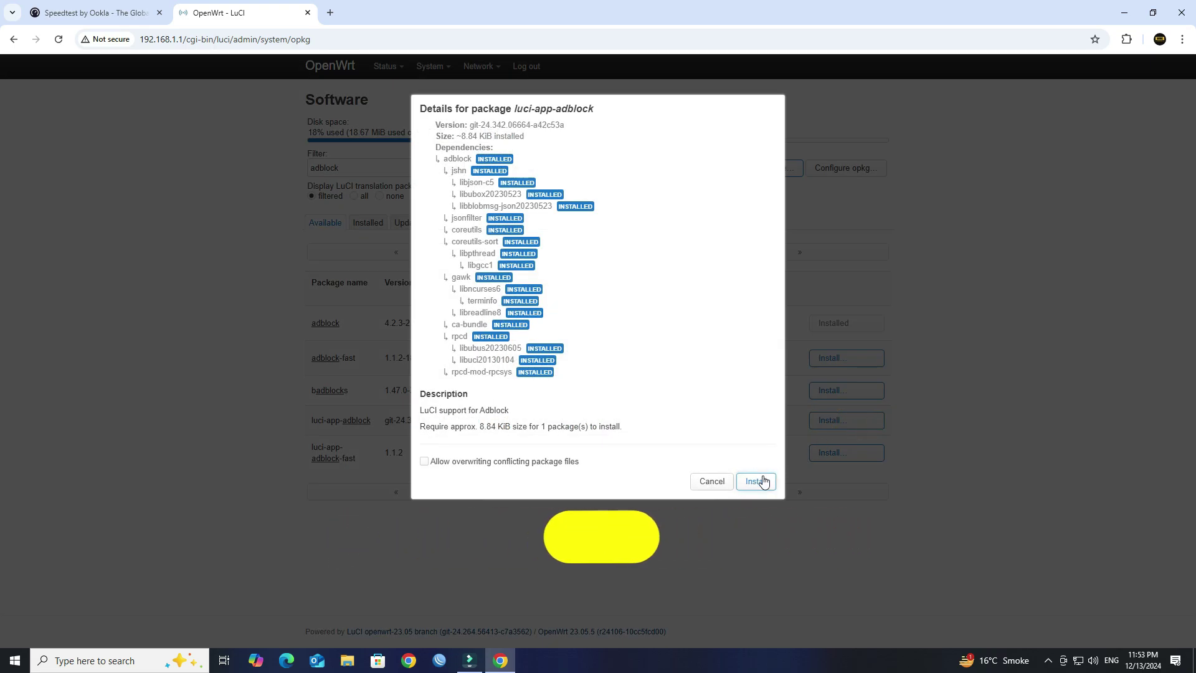
{"action": "left_click", "coordinate": [760, 480]}
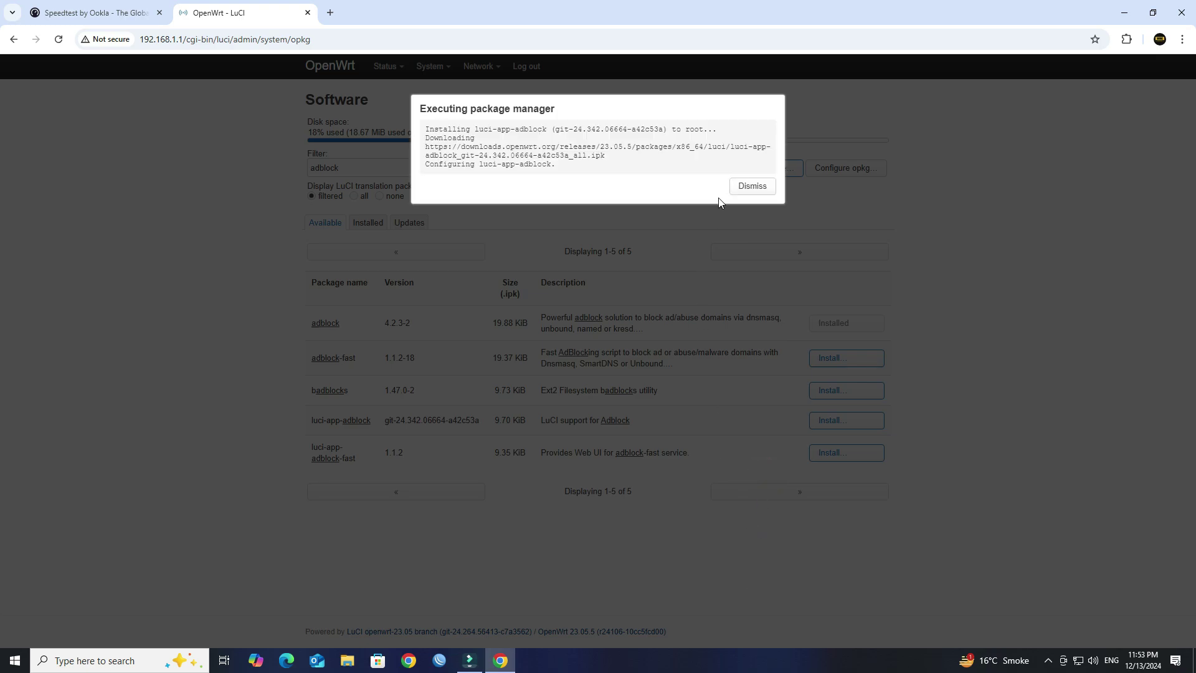
{"action": "left_click", "coordinate": [752, 187]}
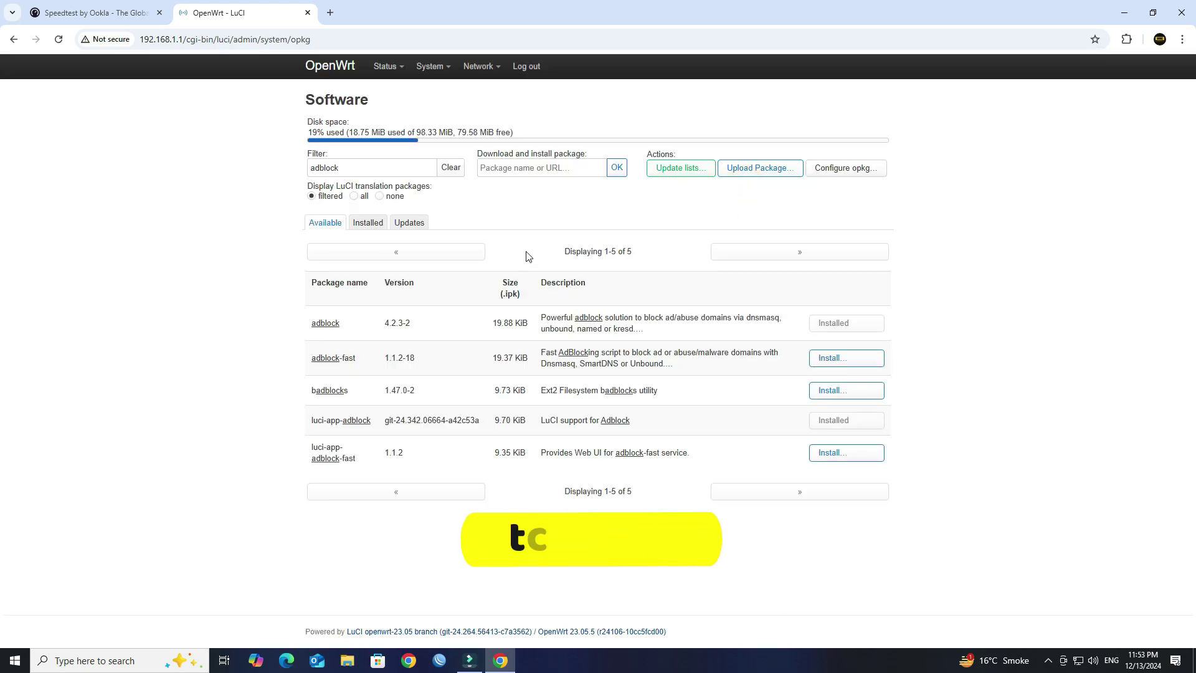
- Filter for 'tcpd' and install tcpdump 4.99.4-1 with its libpcap1 dependency
{"action": "left_click_drag", "start_coordinate": [381, 167], "coordinate": [300, 172]}
{"action": "type", "text": "t"}
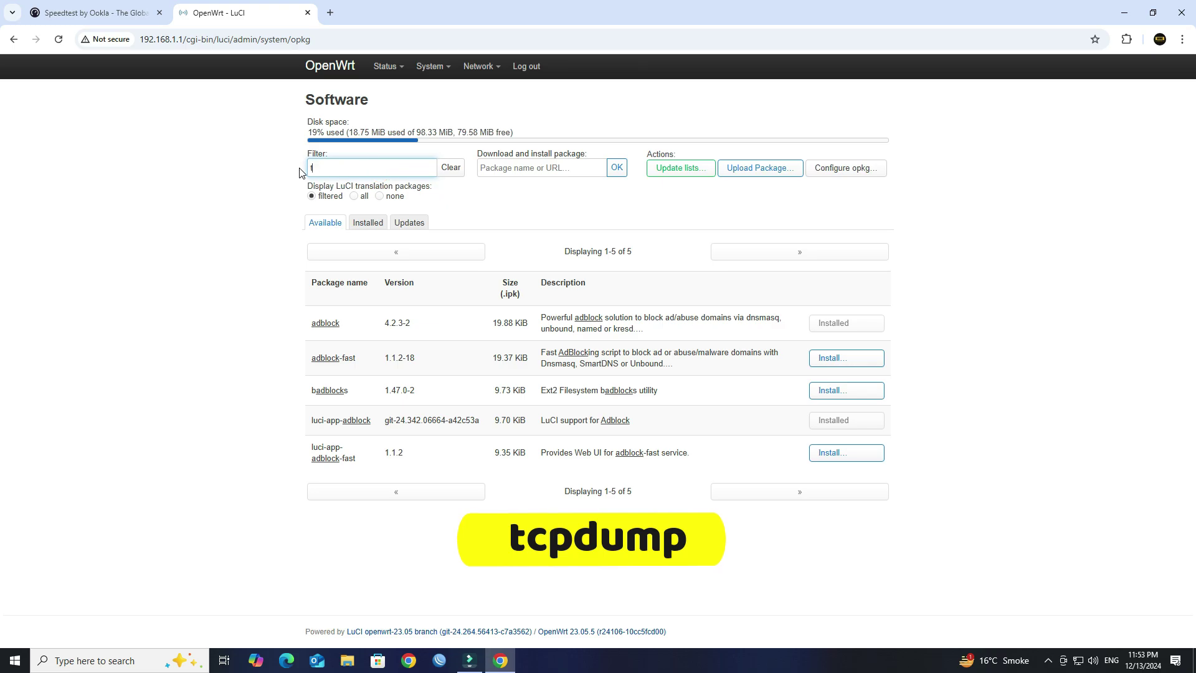
{"action": "type", "text": "cpdu"}
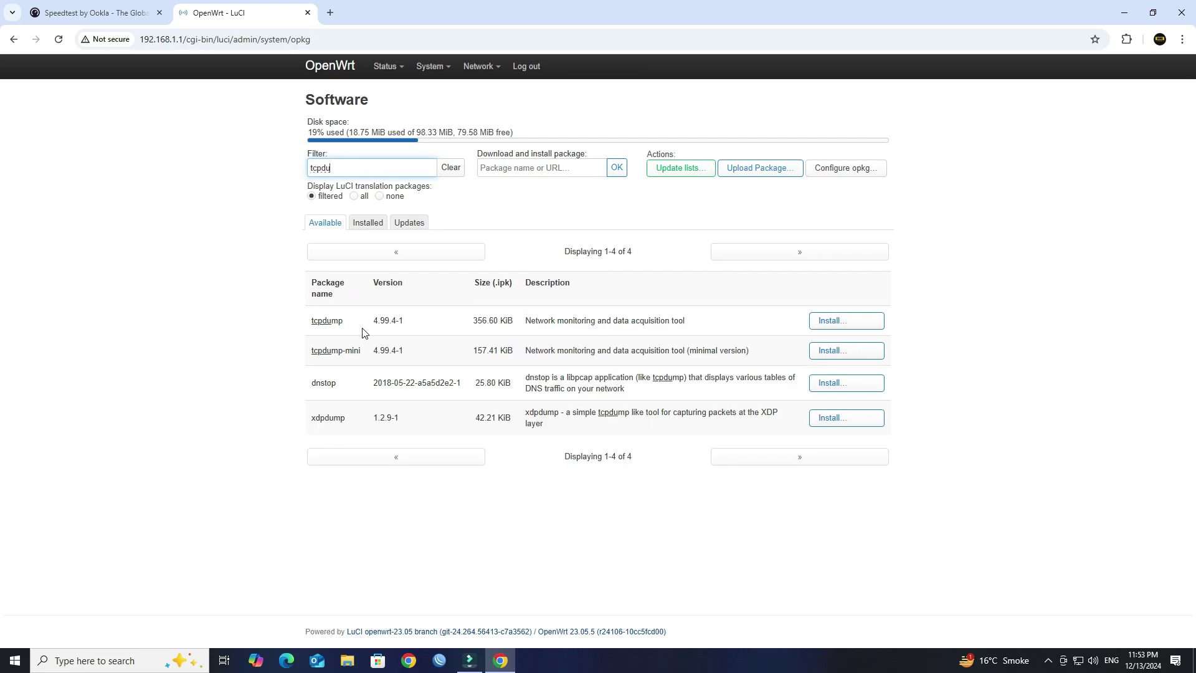
{"action": "left_click_drag", "start_coordinate": [356, 321], "coordinate": [314, 325]}
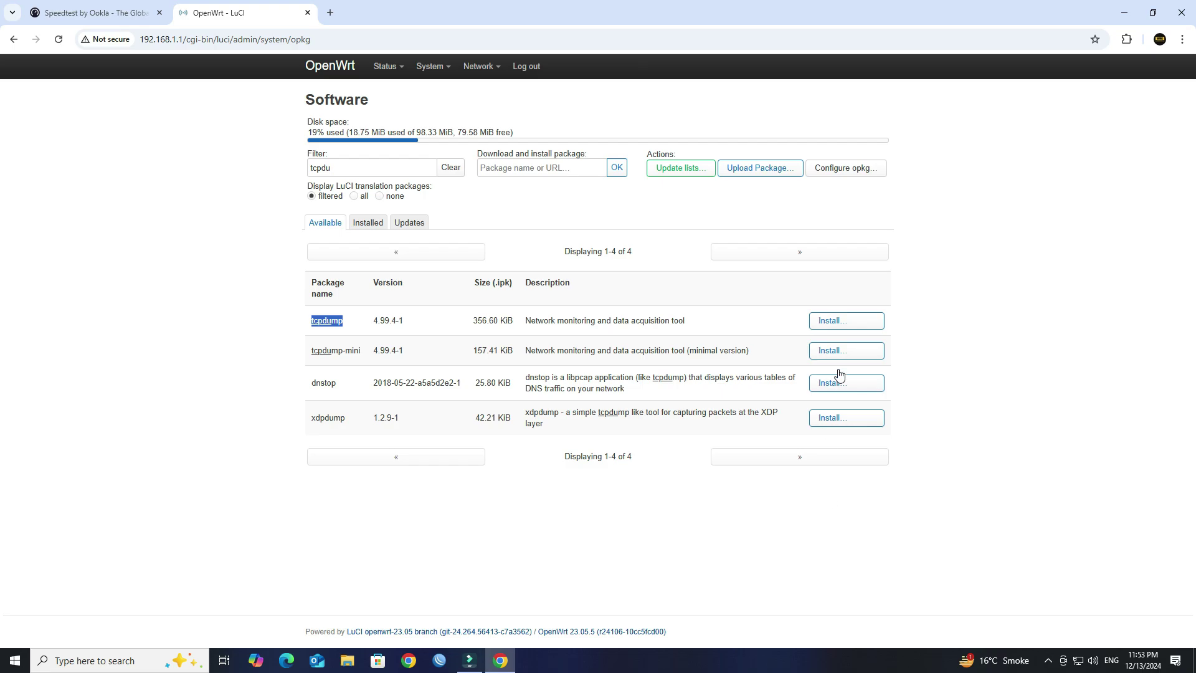
{"action": "left_click", "coordinate": [850, 328]}
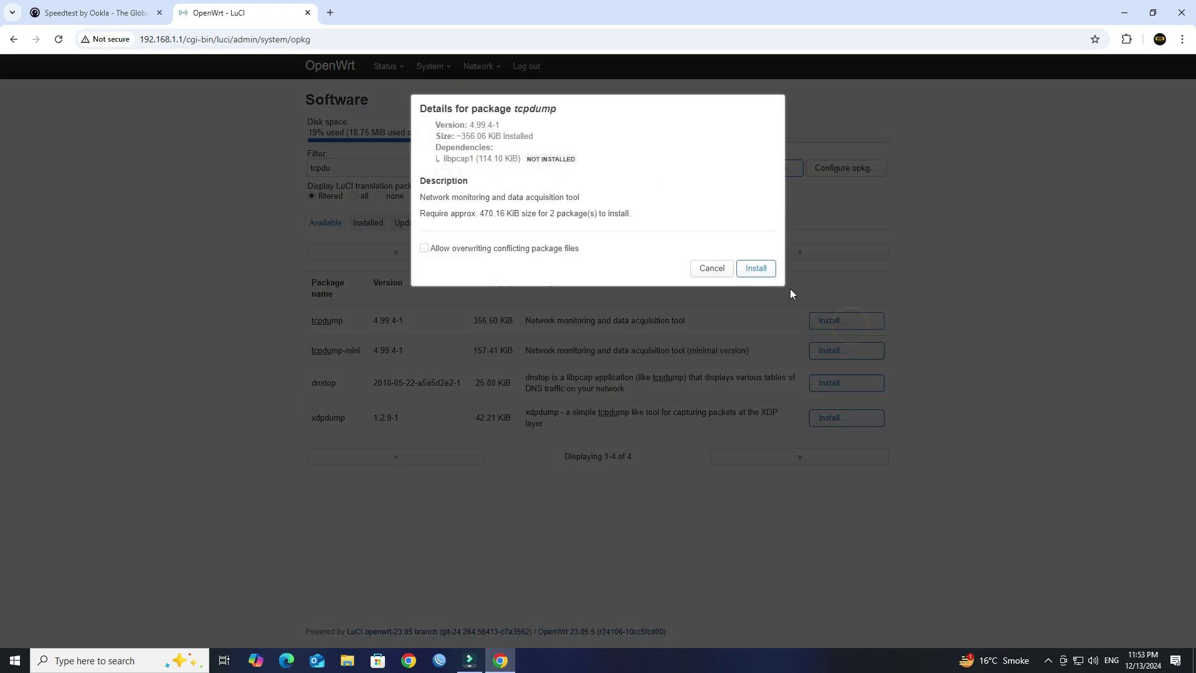
{"action": "left_click", "coordinate": [766, 271]}
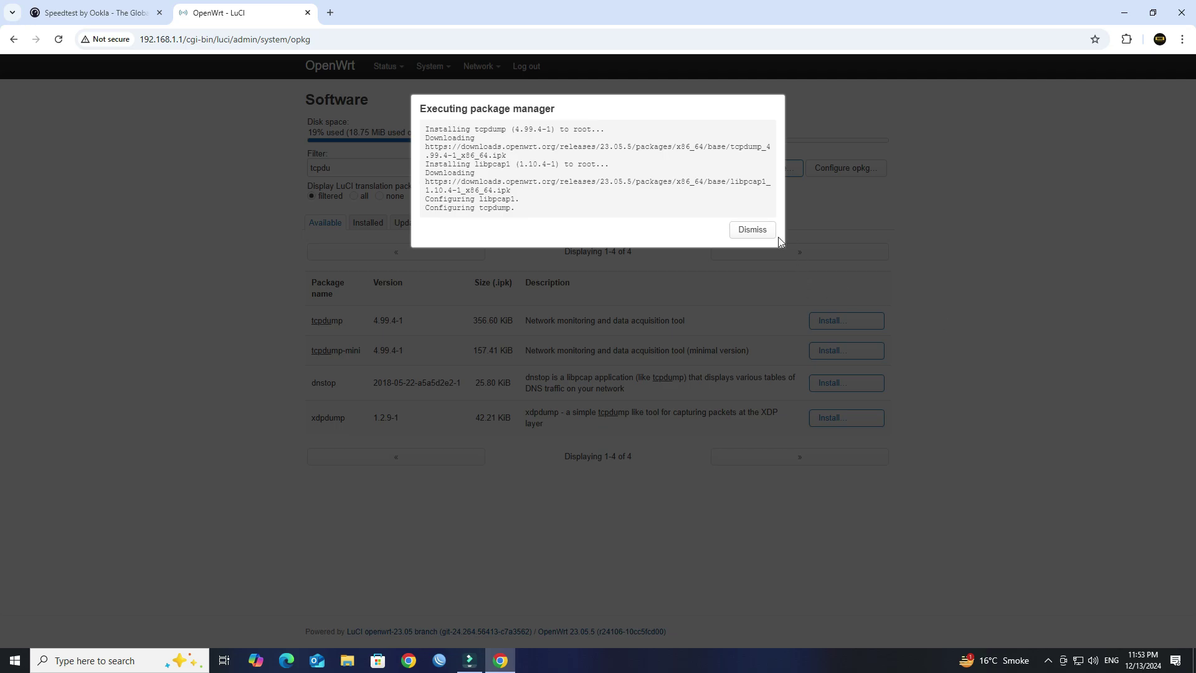
{"action": "left_click", "coordinate": [752, 230]}
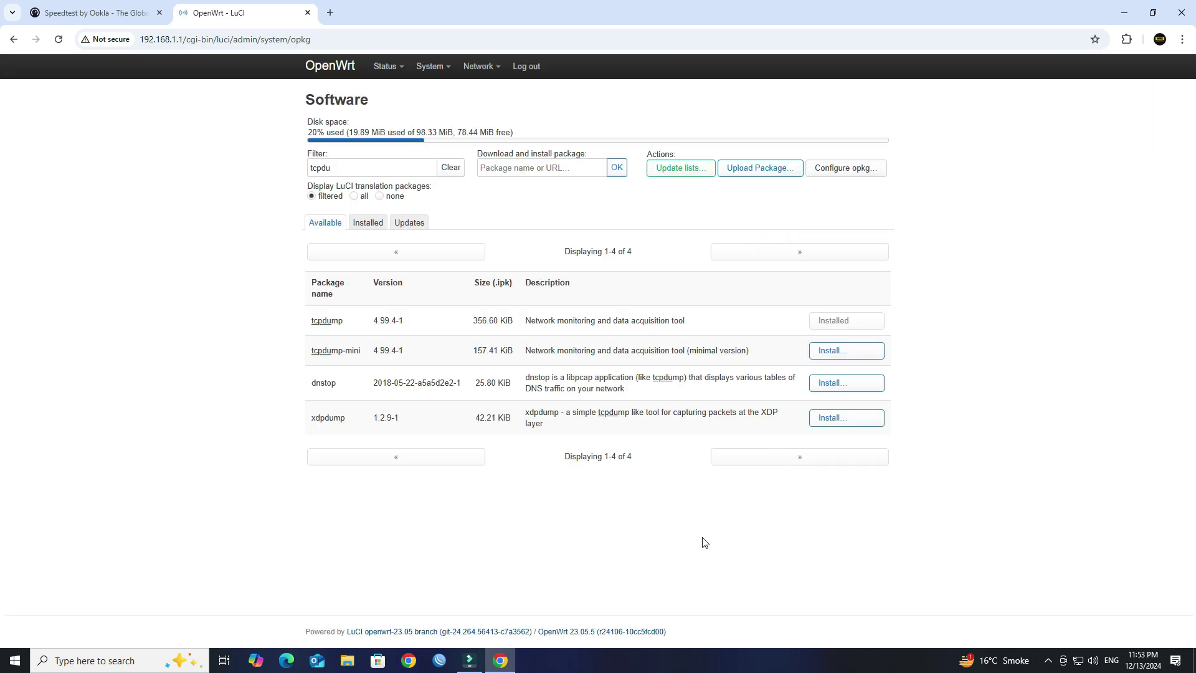
- Reload LuCI and go to the Services > Adblock settings page
{"action": "left_click", "coordinate": [57, 40]}
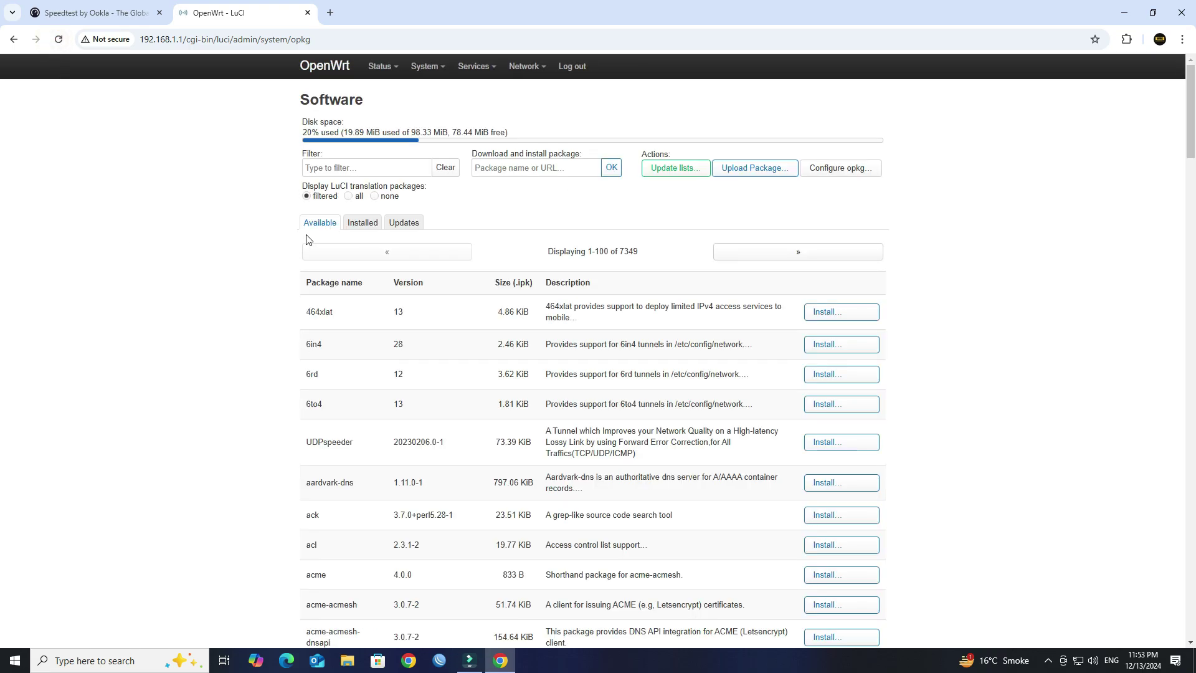
{"action": "mouse_move", "coordinate": [470, 74]}
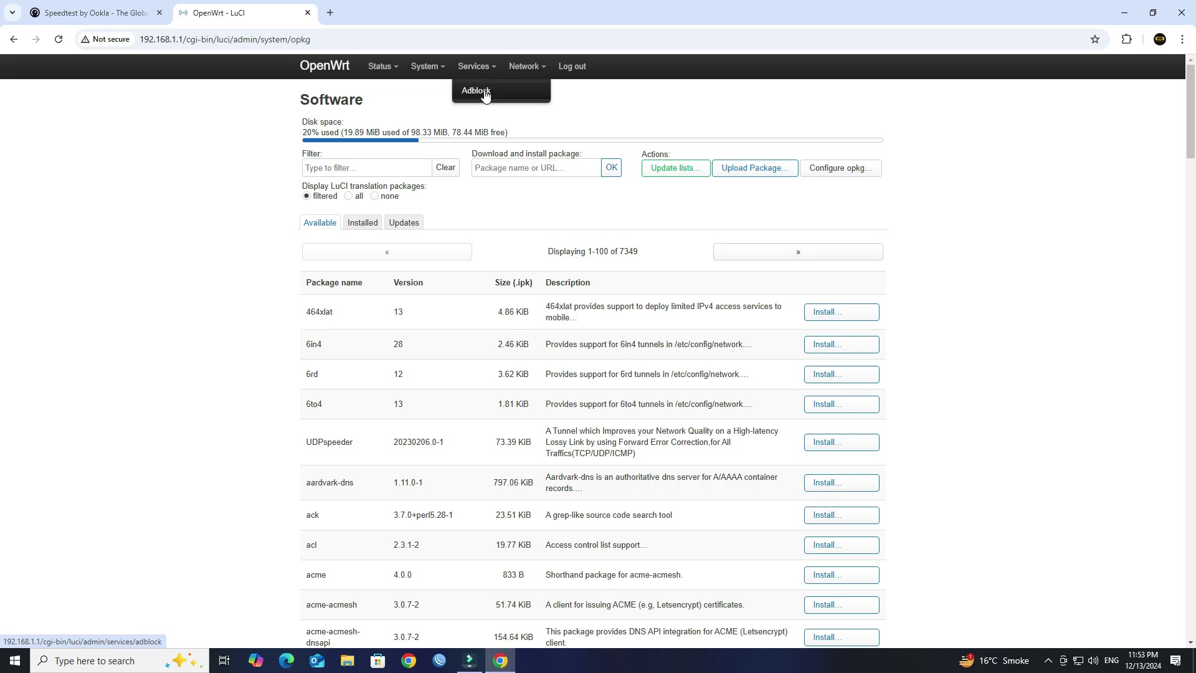
{"action": "left_click", "coordinate": [485, 92]}
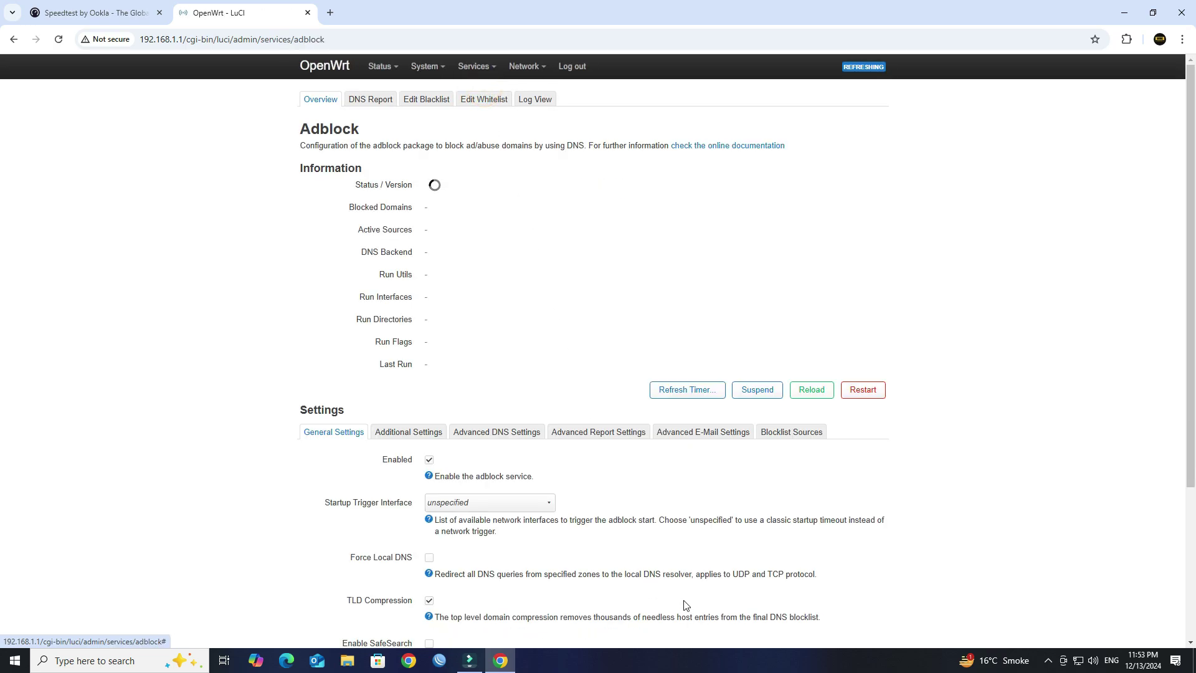
{"action": "scroll", "coordinate": [664, 509], "scroll_direction": "down", "scroll_amount": 3}
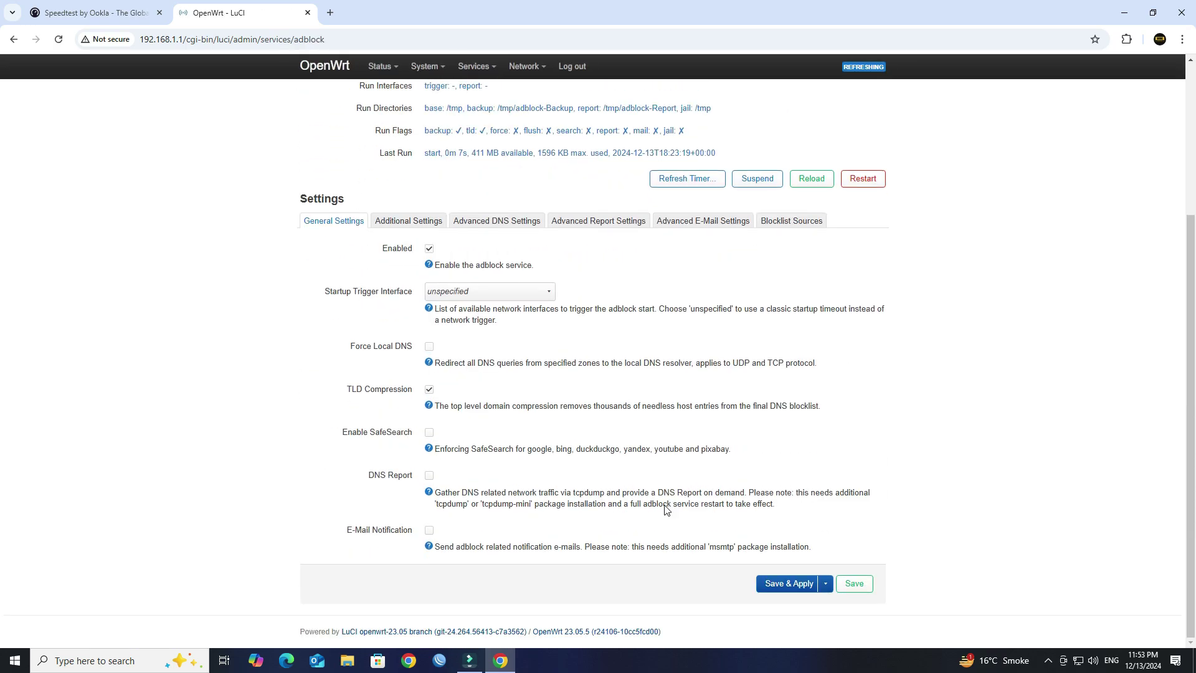
{"action": "double_click", "coordinate": [346, 202]}
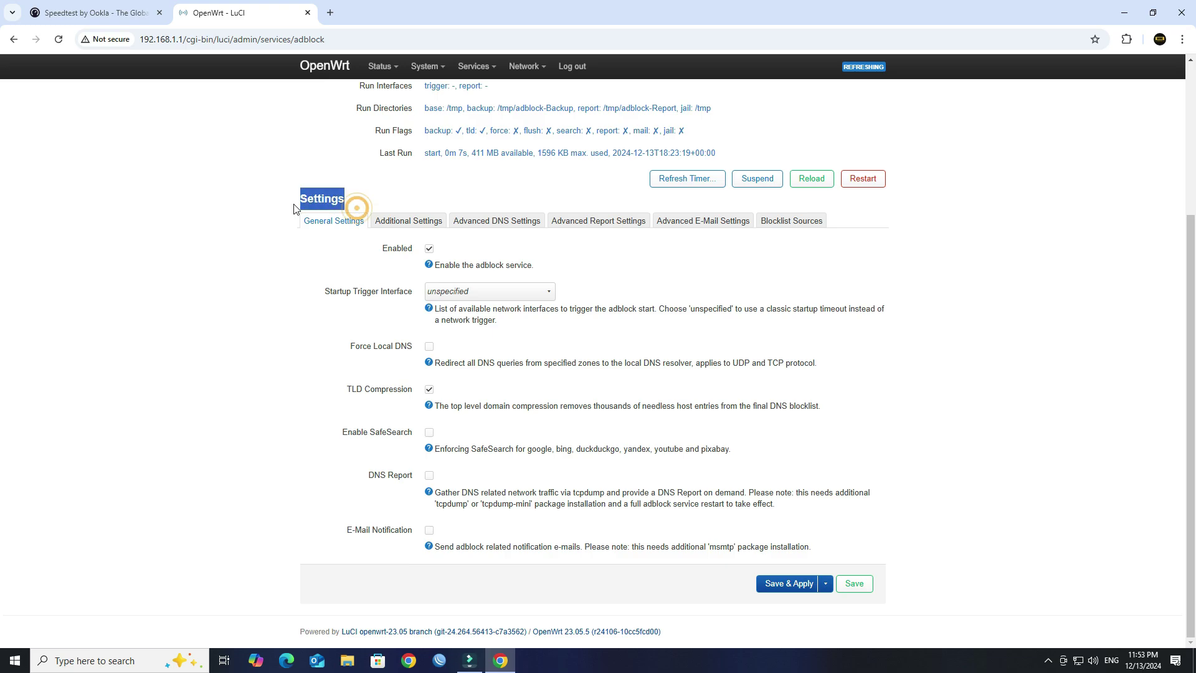
{"action": "left_click", "coordinate": [299, 216]}
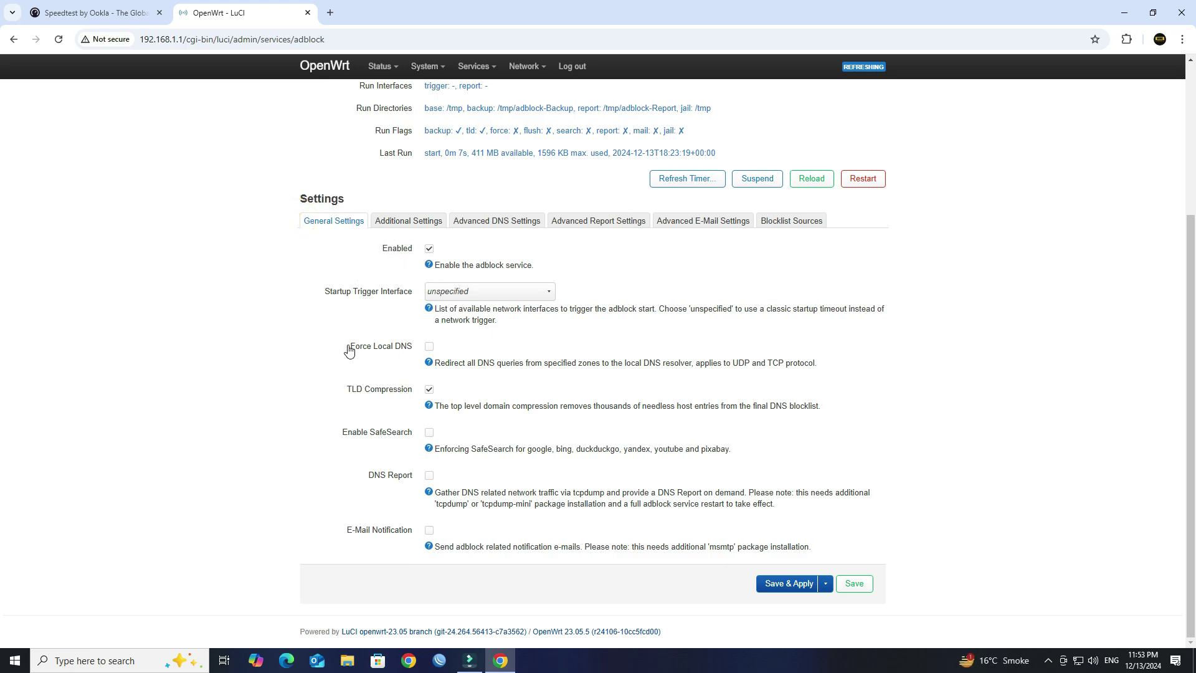
- Enable Force Local DNS and add wan to the Forced Zones
{"action": "left_click_drag", "start_coordinate": [349, 351], "coordinate": [417, 351]}
{"action": "left_click", "coordinate": [429, 346]}
{"action": "left_click_drag", "start_coordinate": [416, 390], "coordinate": [367, 398]}
{"action": "left_click", "coordinate": [480, 391]}
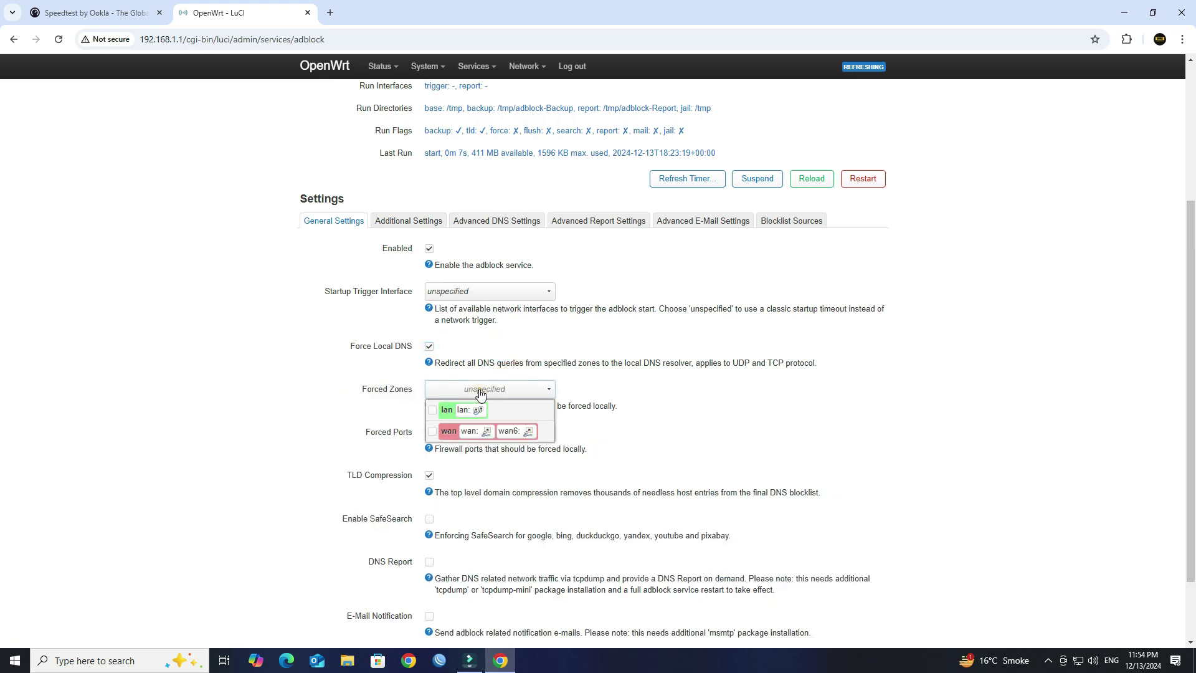
{"action": "left_click", "coordinate": [480, 431]}
{"action": "left_click", "coordinate": [714, 439]}
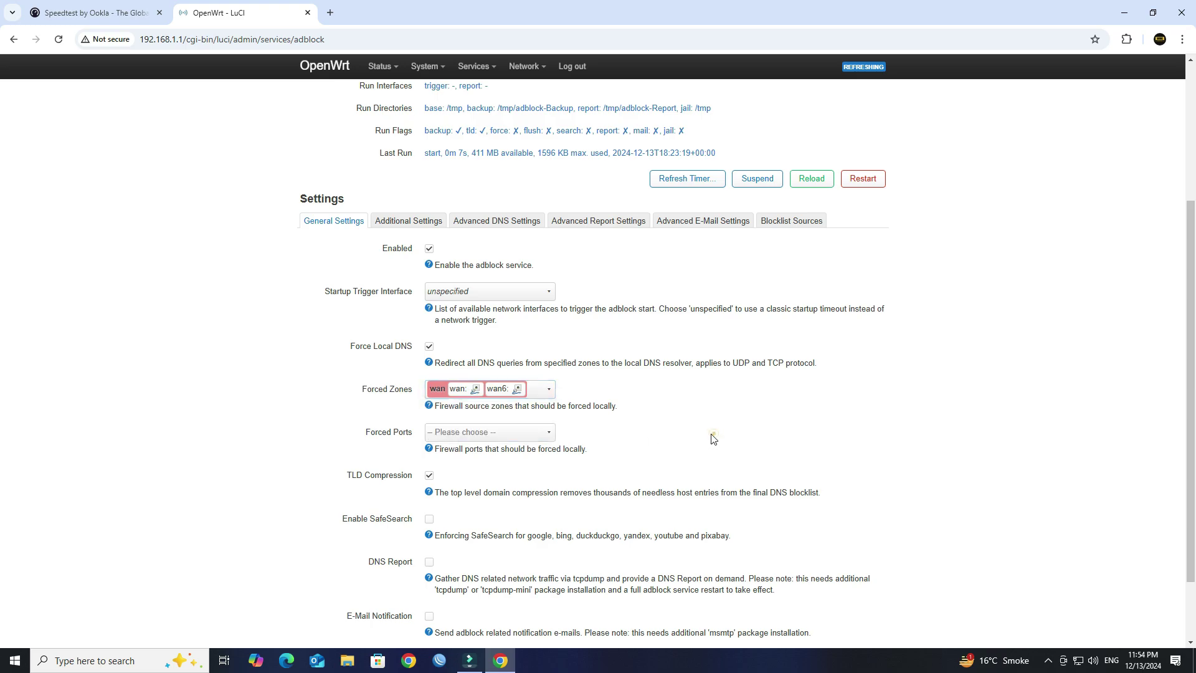
- Add ports 53, 853 and 5353 to the Forced Ports list
{"action": "scroll", "coordinate": [714, 439], "scroll_direction": "down", "scroll_amount": 2}
{"action": "left_click_drag", "start_coordinate": [412, 355], "coordinate": [364, 352]}
{"action": "left_click", "coordinate": [469, 347]}
{"action": "left_click", "coordinate": [461, 380]}
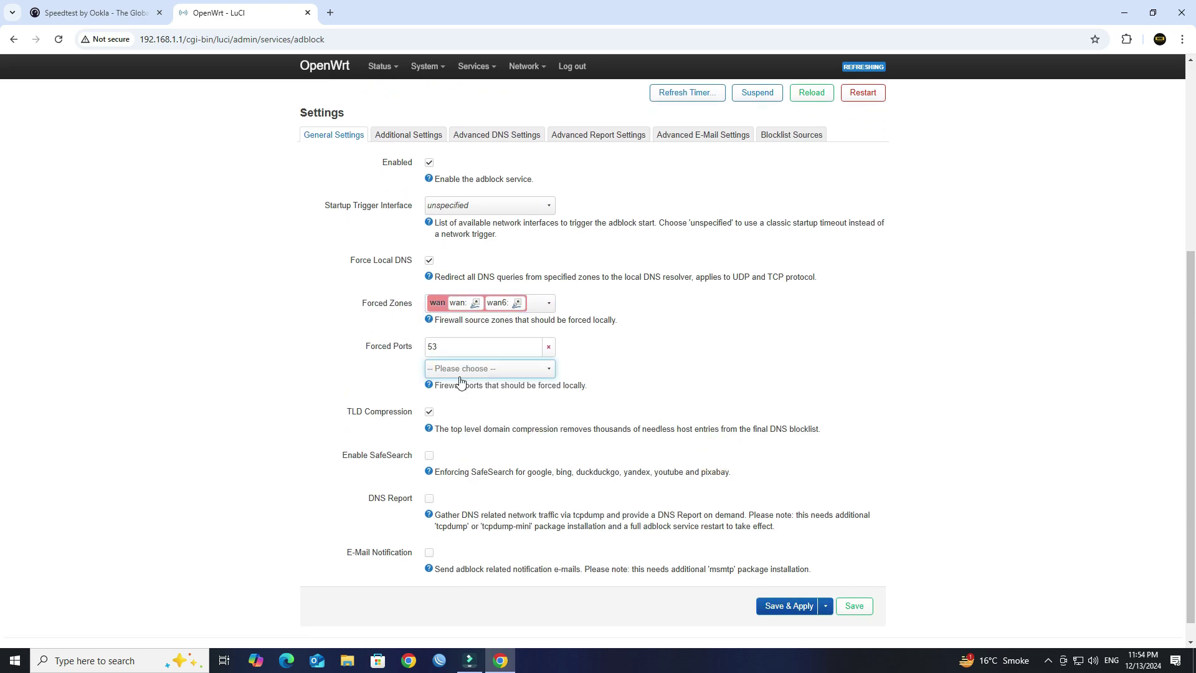
{"action": "left_click", "coordinate": [516, 369]}
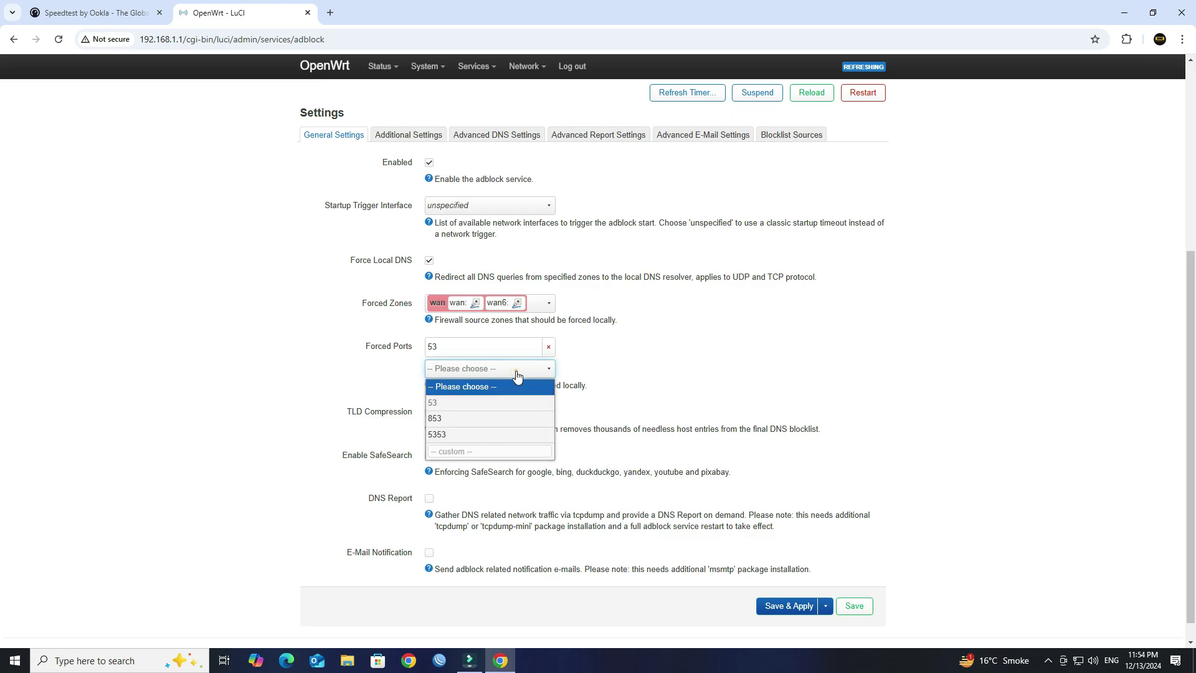
{"action": "left_click", "coordinate": [476, 420]}
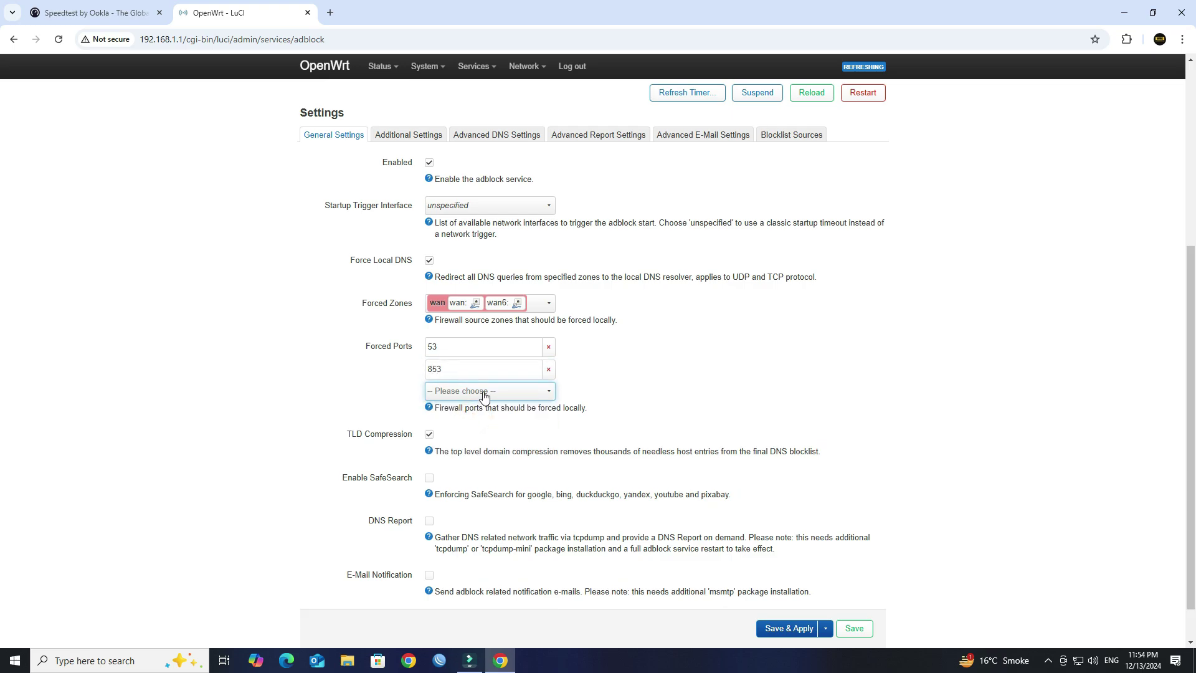
{"action": "left_click", "coordinate": [482, 390]}
{"action": "left_click", "coordinate": [476, 459]}
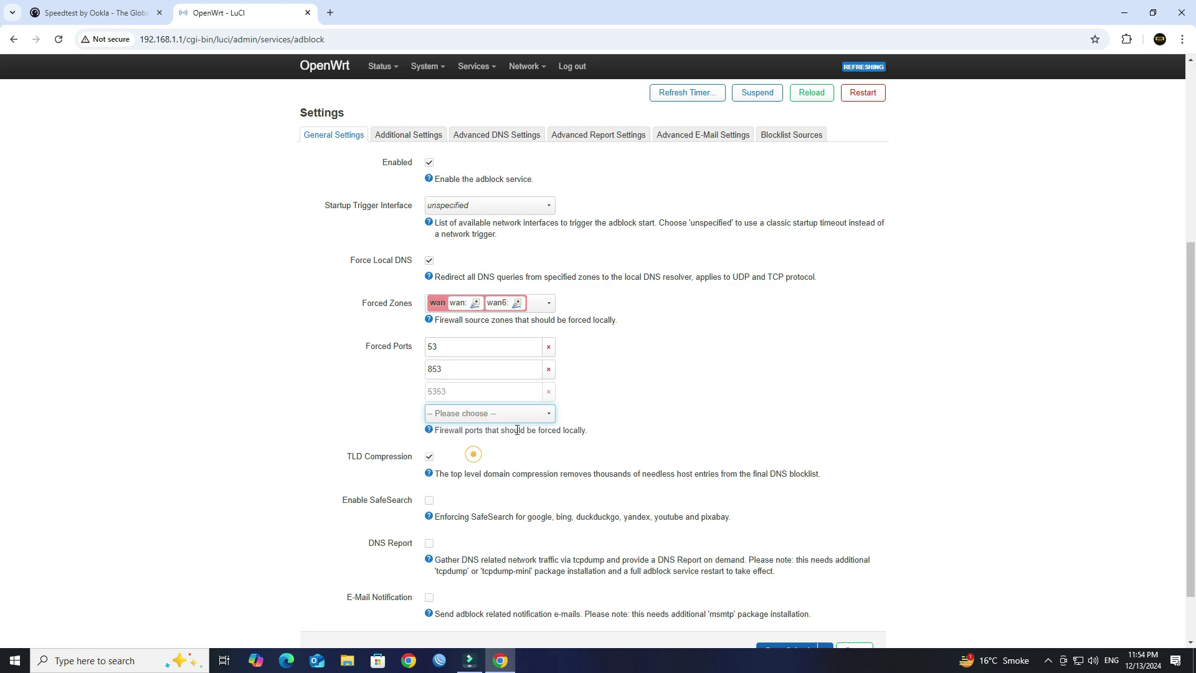
{"action": "left_click", "coordinate": [631, 395]}
- Enable the DNS Report option and save the Adblock settings
{"action": "scroll", "coordinate": [629, 393], "scroll_direction": "down", "scroll_amount": 1}
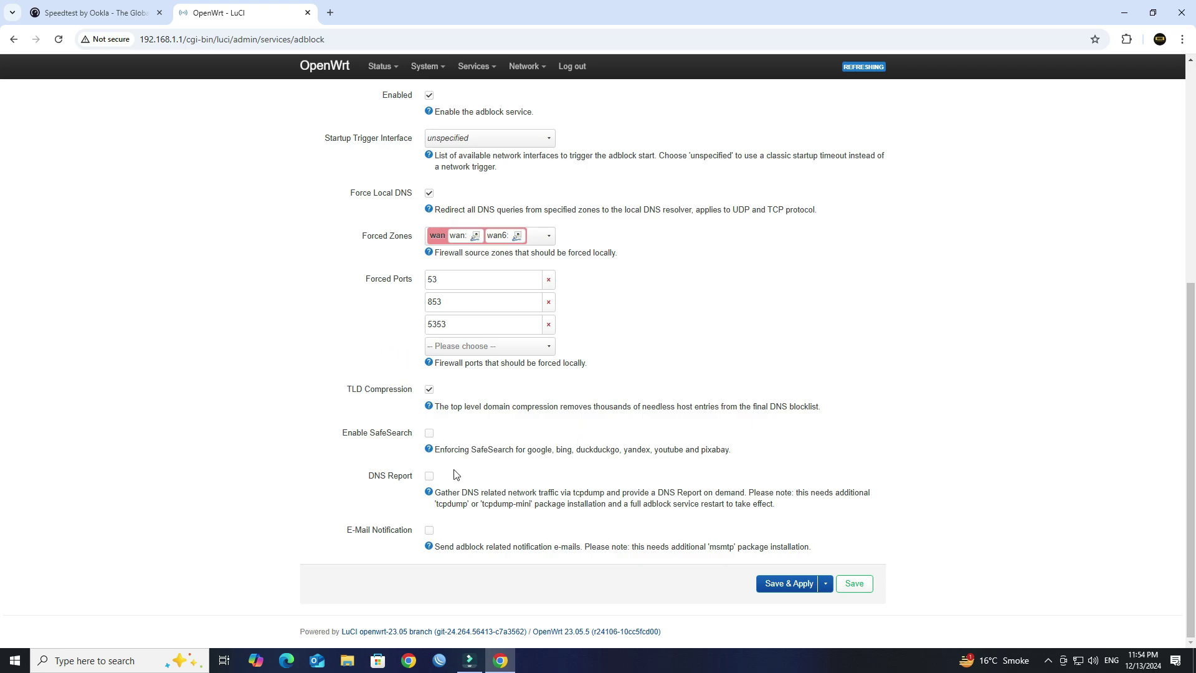
{"action": "triple_click", "coordinate": [372, 479]}
{"action": "left_click", "coordinate": [455, 478]}
{"action": "left_click", "coordinate": [854, 586]}
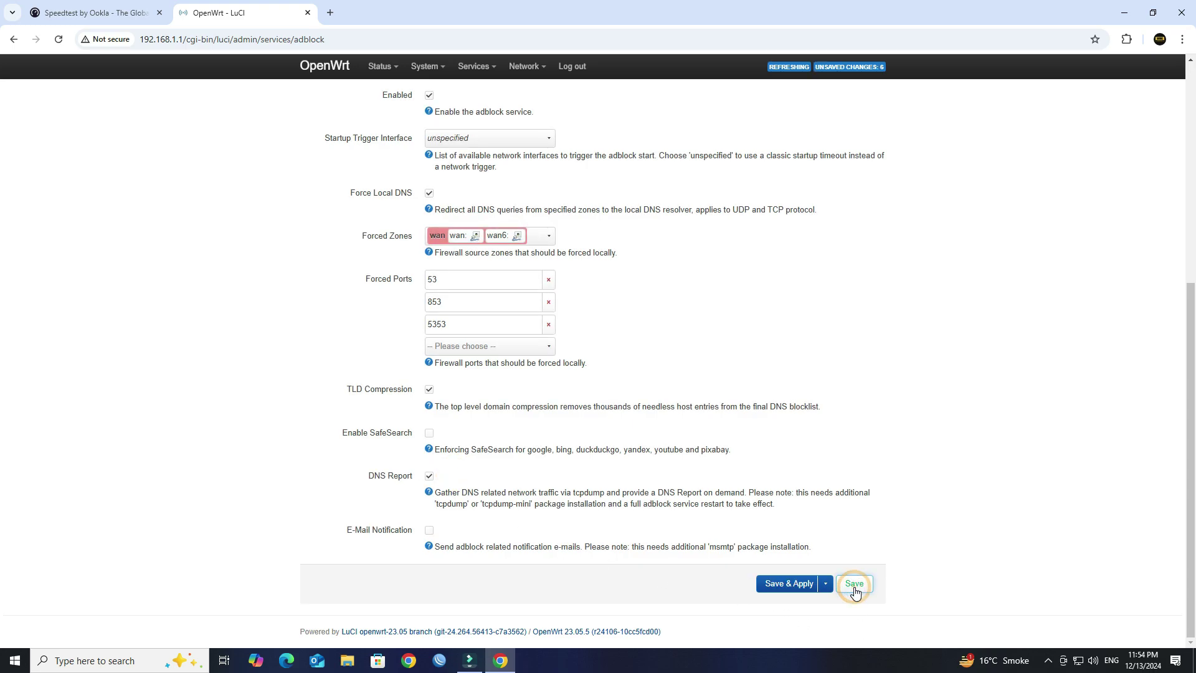
{"action": "scroll", "coordinate": [671, 480], "scroll_direction": "up", "scroll_amount": 4}
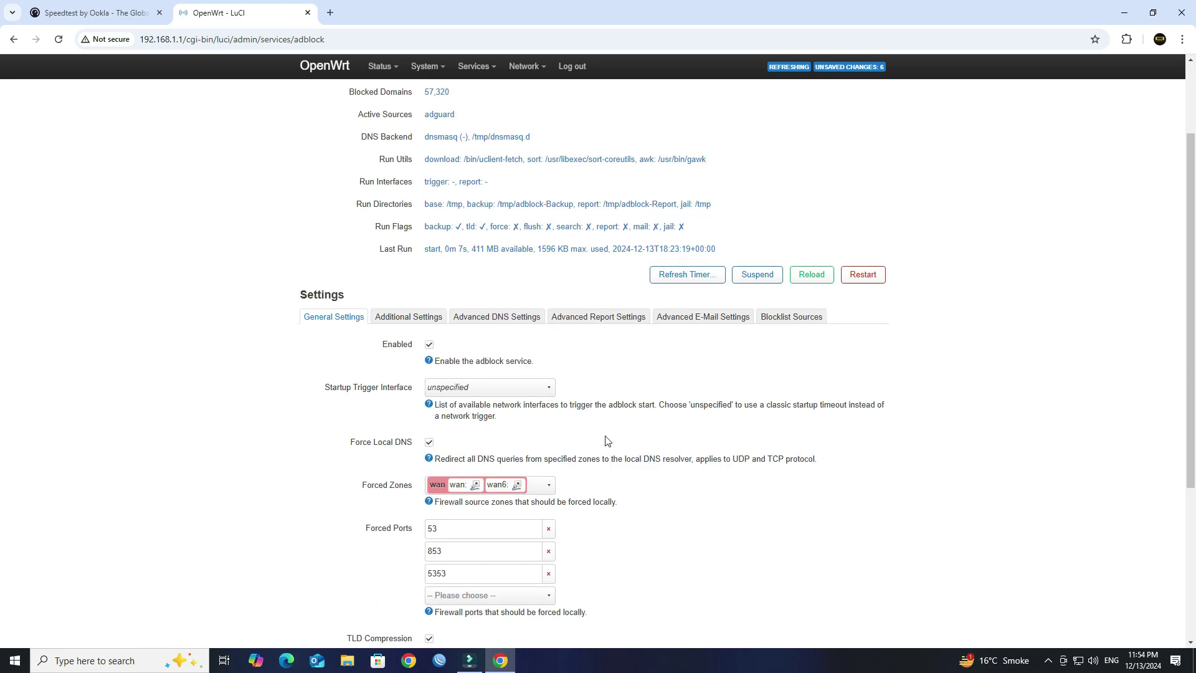
- Review the additional and advanced DNS settings, keeping dnsmasq as the DNS backend
{"action": "left_click", "coordinate": [431, 318]}
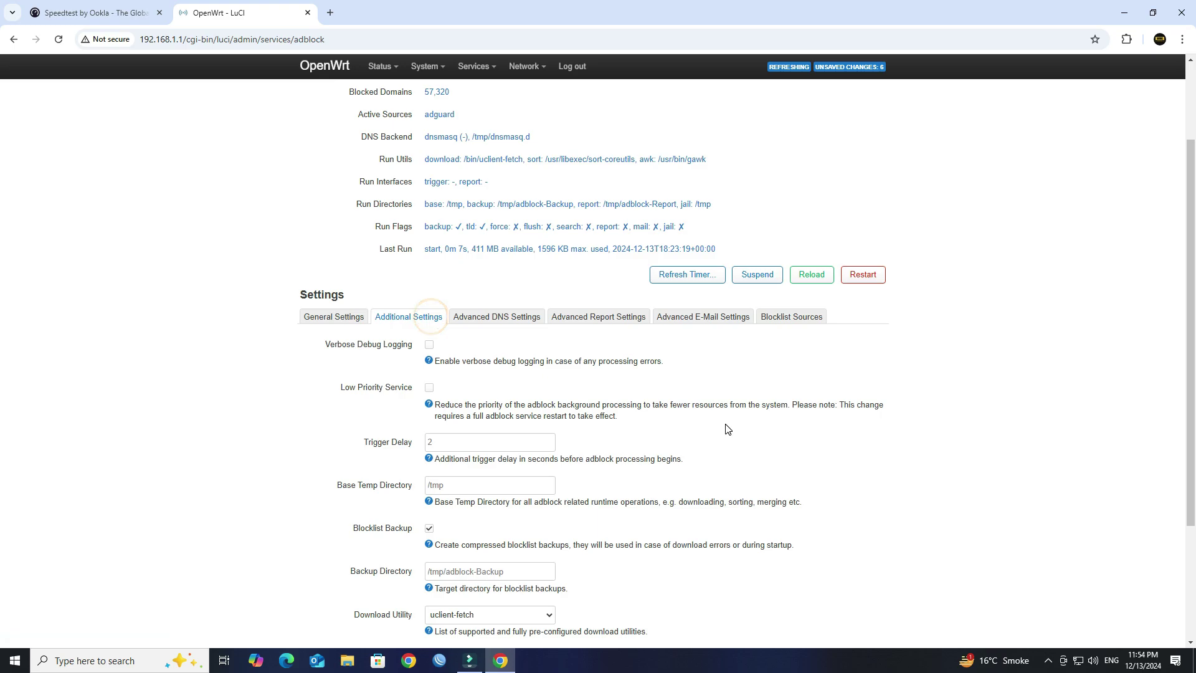
{"action": "scroll", "coordinate": [728, 429], "scroll_direction": "down", "scroll_amount": 2}
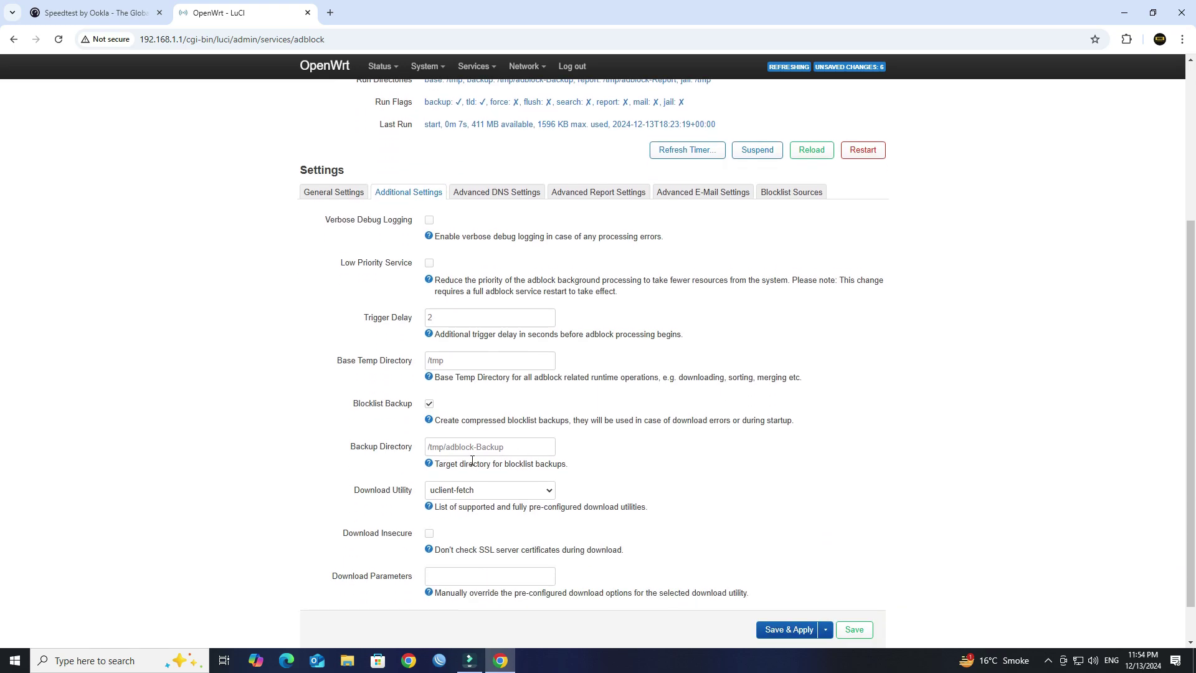
{"action": "left_click_drag", "start_coordinate": [353, 490], "coordinate": [408, 498]}
{"action": "scroll", "coordinate": [648, 458], "scroll_direction": "up", "scroll_amount": 3}
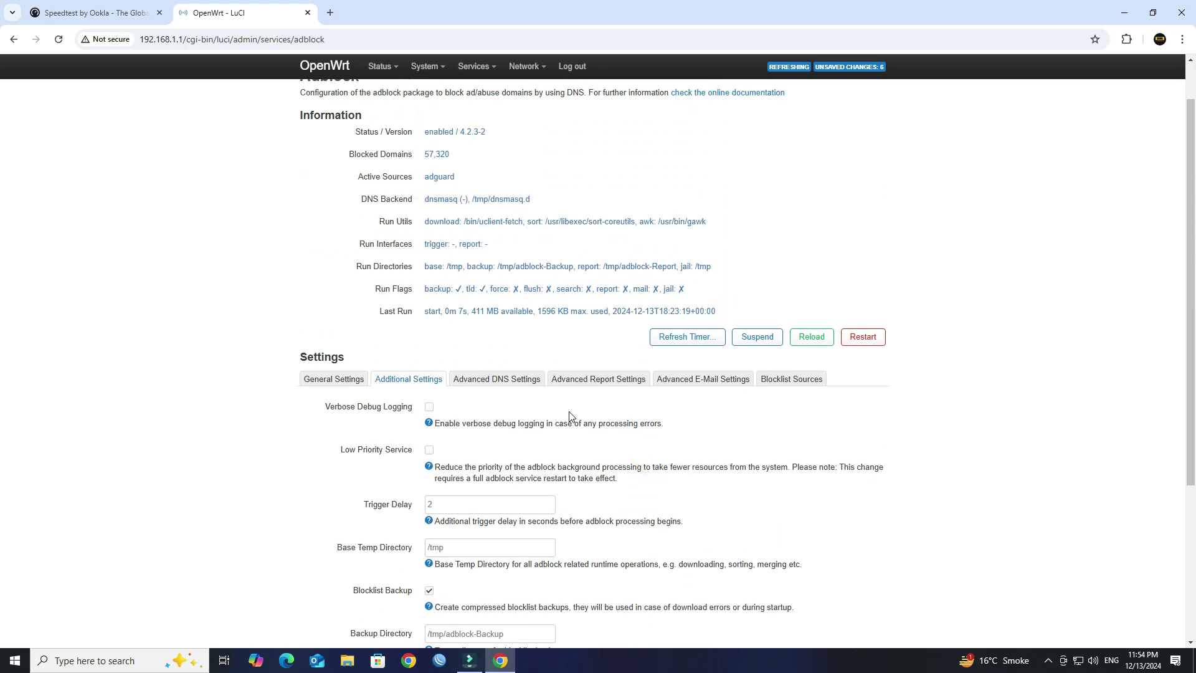
{"action": "left_click", "coordinate": [478, 382]}
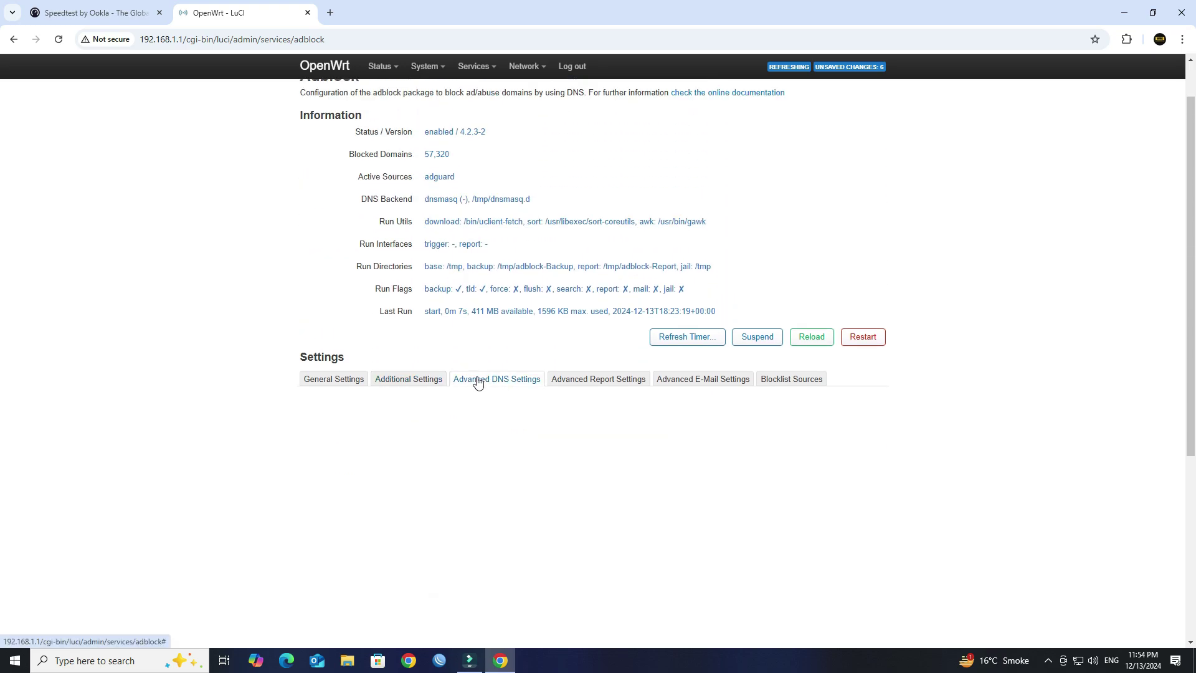
{"action": "scroll", "coordinate": [807, 426], "scroll_direction": "down", "scroll_amount": 3}
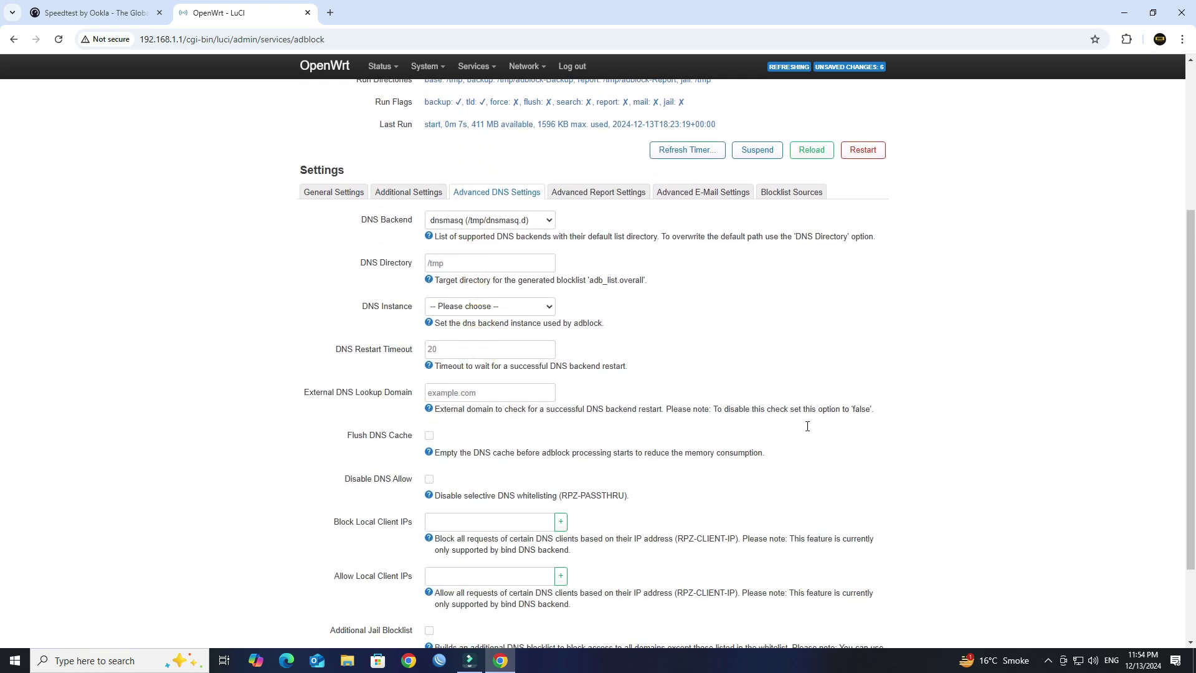
{"action": "triple_click", "coordinate": [358, 220]}
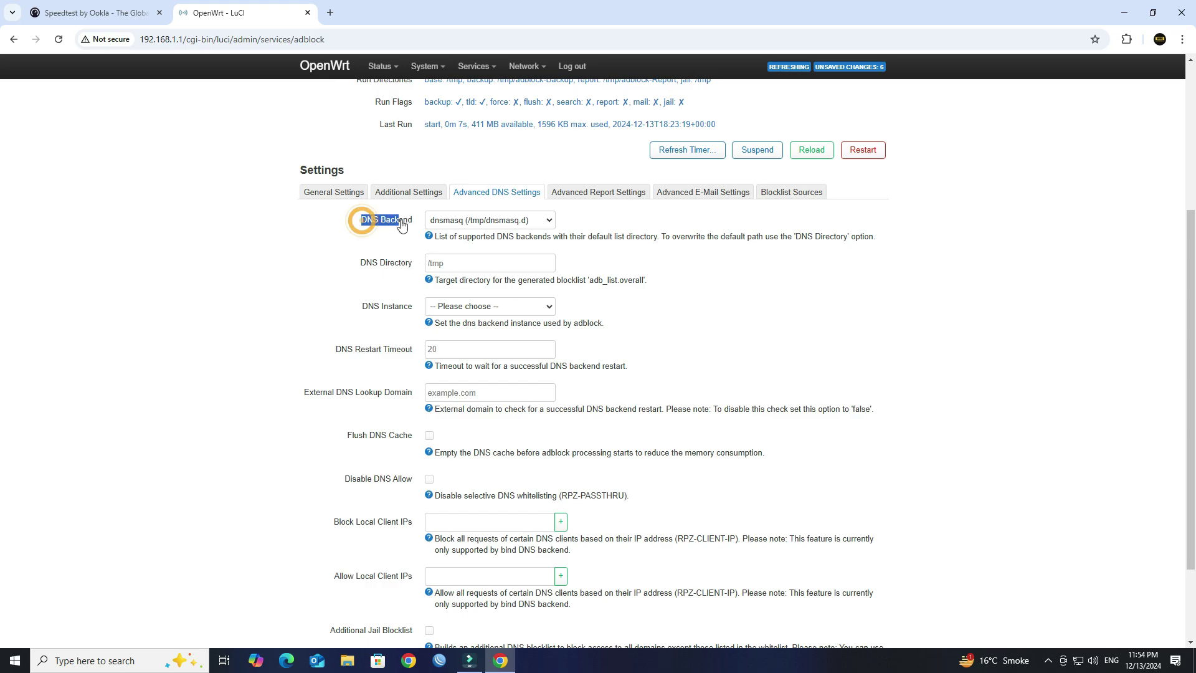
{"action": "left_click", "coordinate": [450, 225]}
{"action": "left_click", "coordinate": [449, 224]}
{"action": "left_click", "coordinate": [357, 251]}
- Set DNS Instance to First instance (default) and Save & Apply the configuration
{"action": "scroll", "coordinate": [334, 282], "scroll_direction": "down", "scroll_amount": 2}
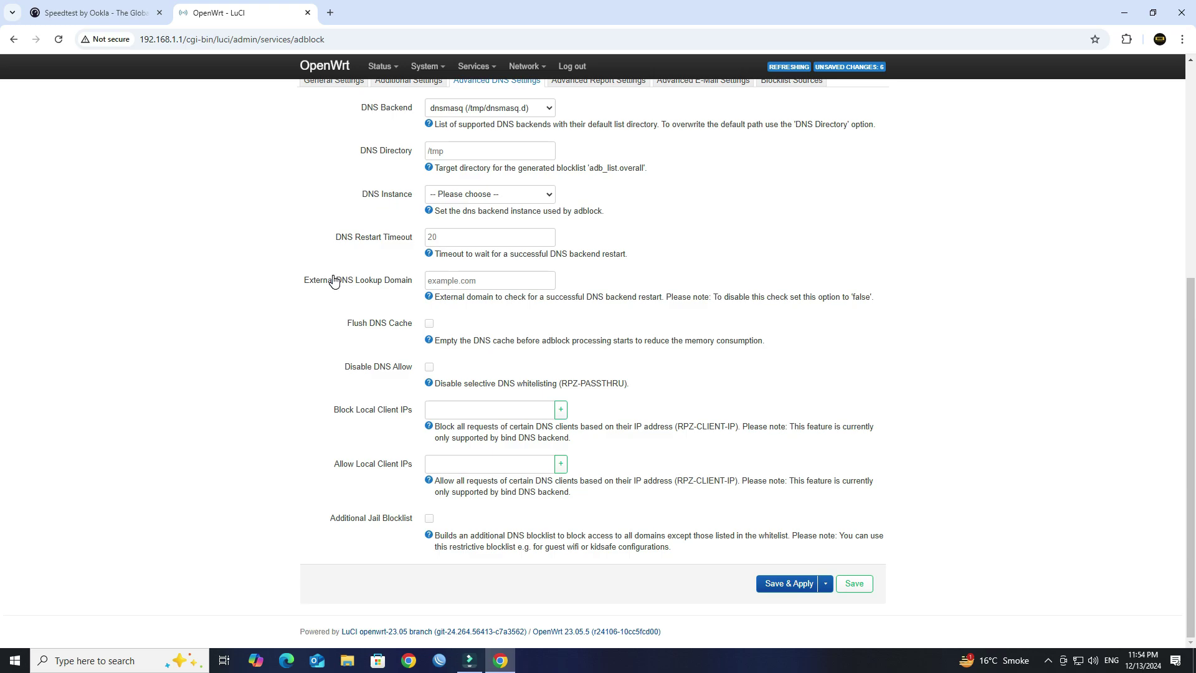
{"action": "left_click_drag", "start_coordinate": [357, 195], "coordinate": [408, 201]}
{"action": "left_click", "coordinate": [440, 195]}
{"action": "left_click", "coordinate": [461, 226]}
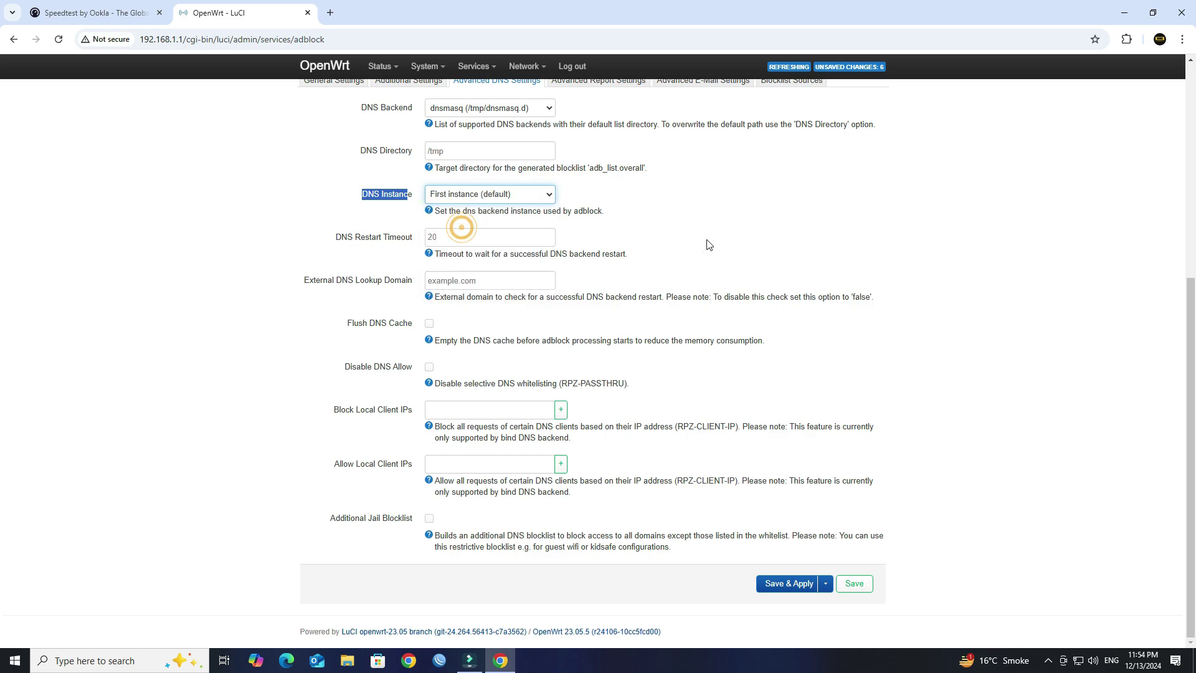
{"action": "left_click", "coordinate": [737, 235]}
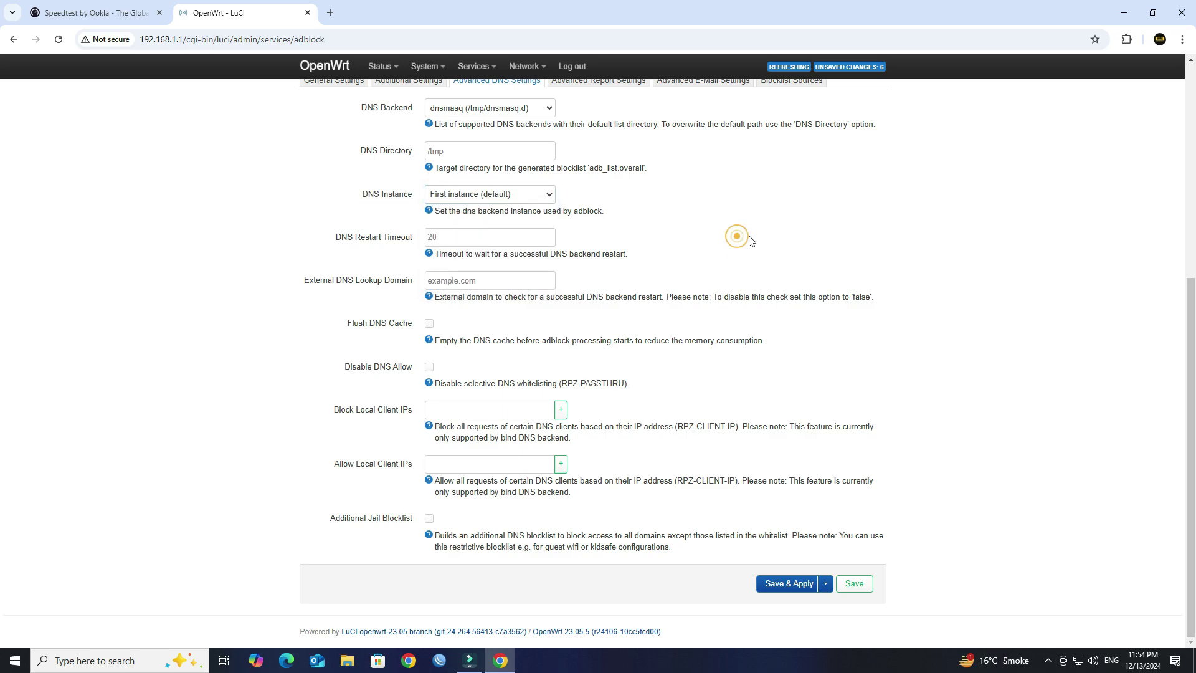
{"action": "left_click", "coordinate": [789, 590]}
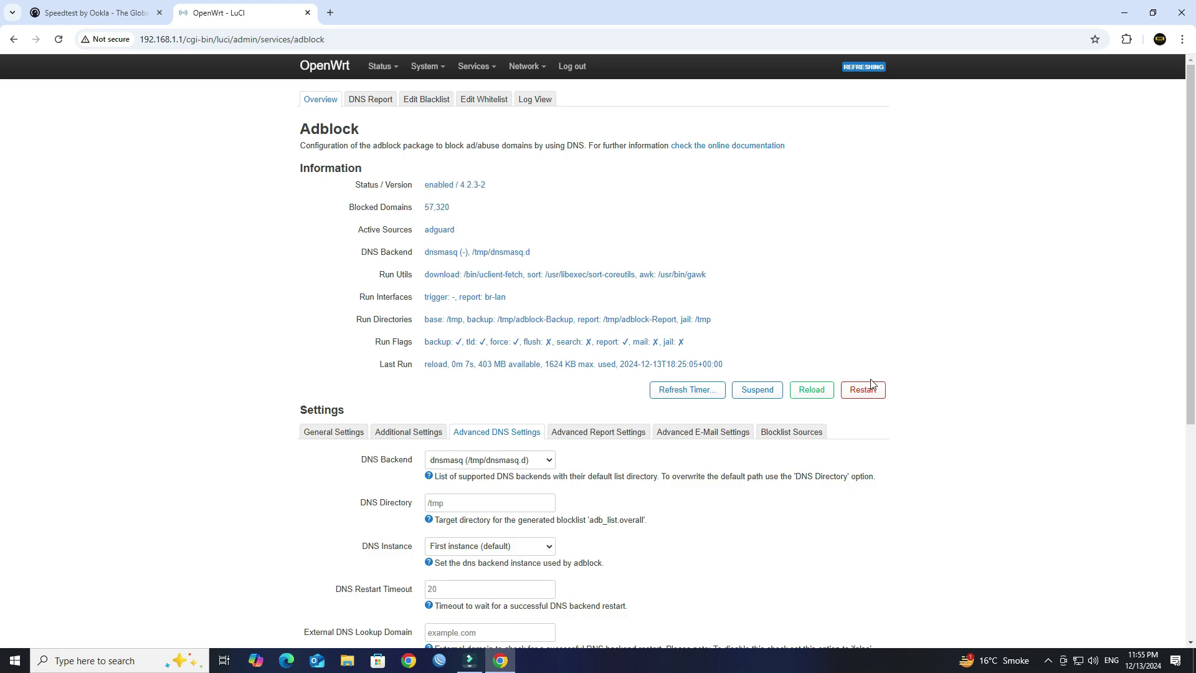
- Restart the Adblock service from its Information section
{"action": "left_click", "coordinate": [870, 398]}
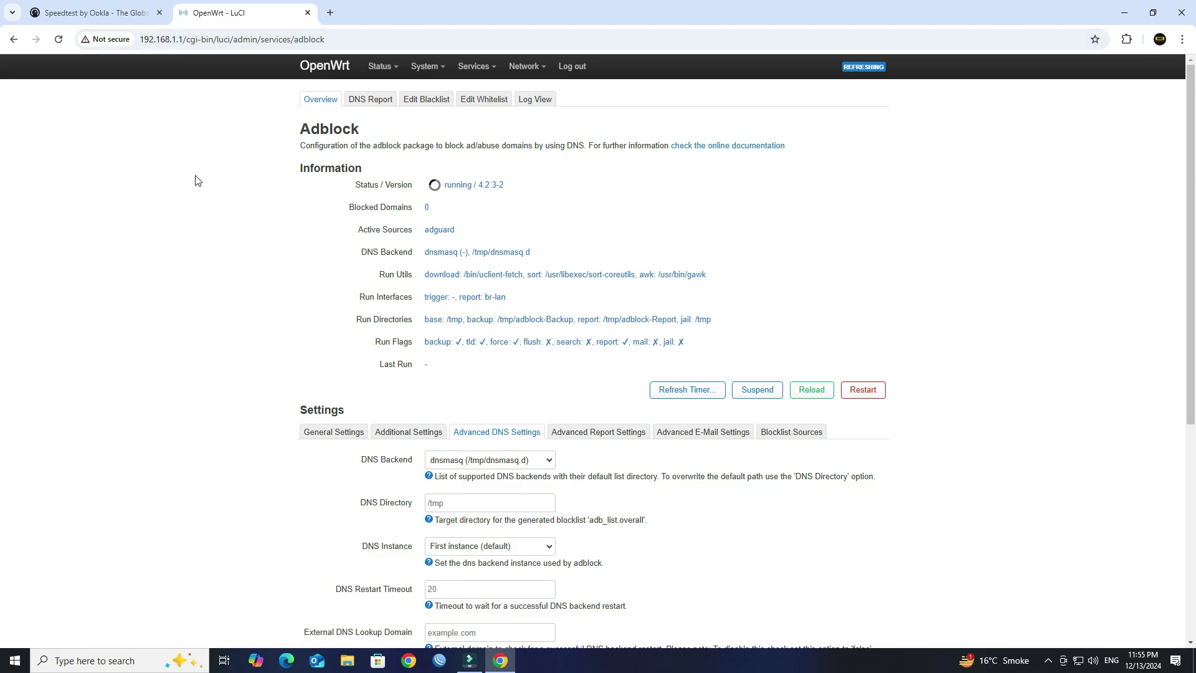
- Close the Speedtest tab, delete all-time browsing data via History, then close the Settings and History tabs
{"action": "left_click", "coordinate": [158, 13]}
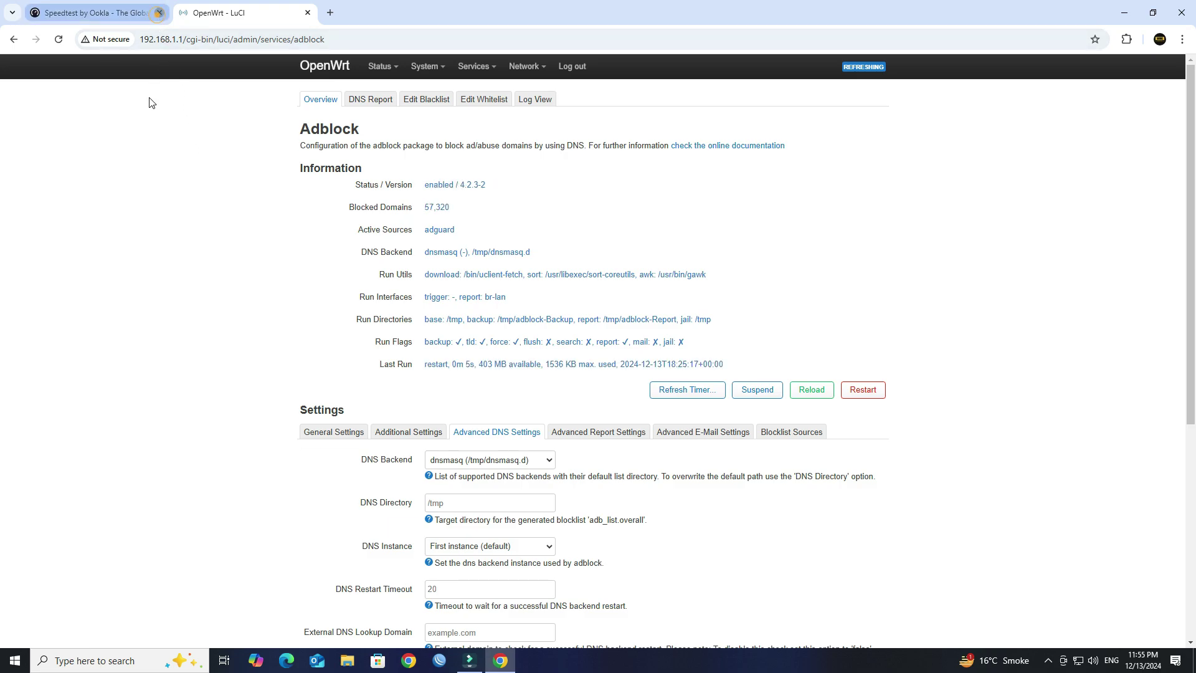
{"action": "left_click", "coordinate": [1182, 40]}
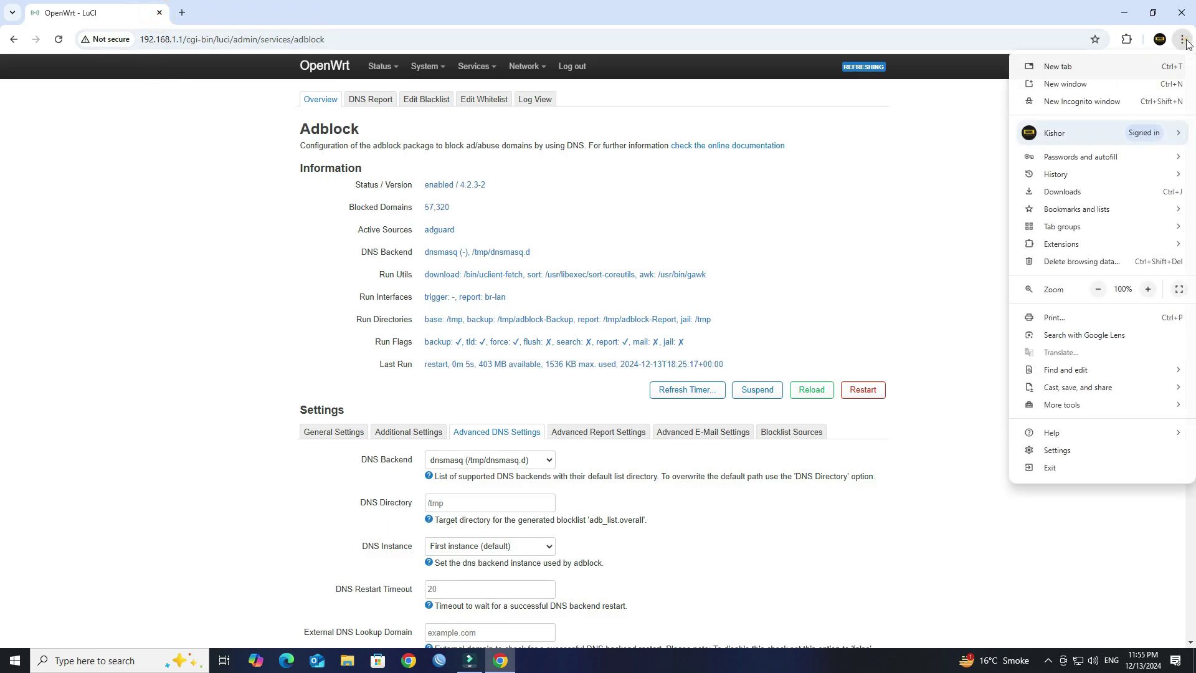
{"action": "left_click", "coordinate": [1087, 178]}
{"action": "left_click", "coordinate": [941, 175]}
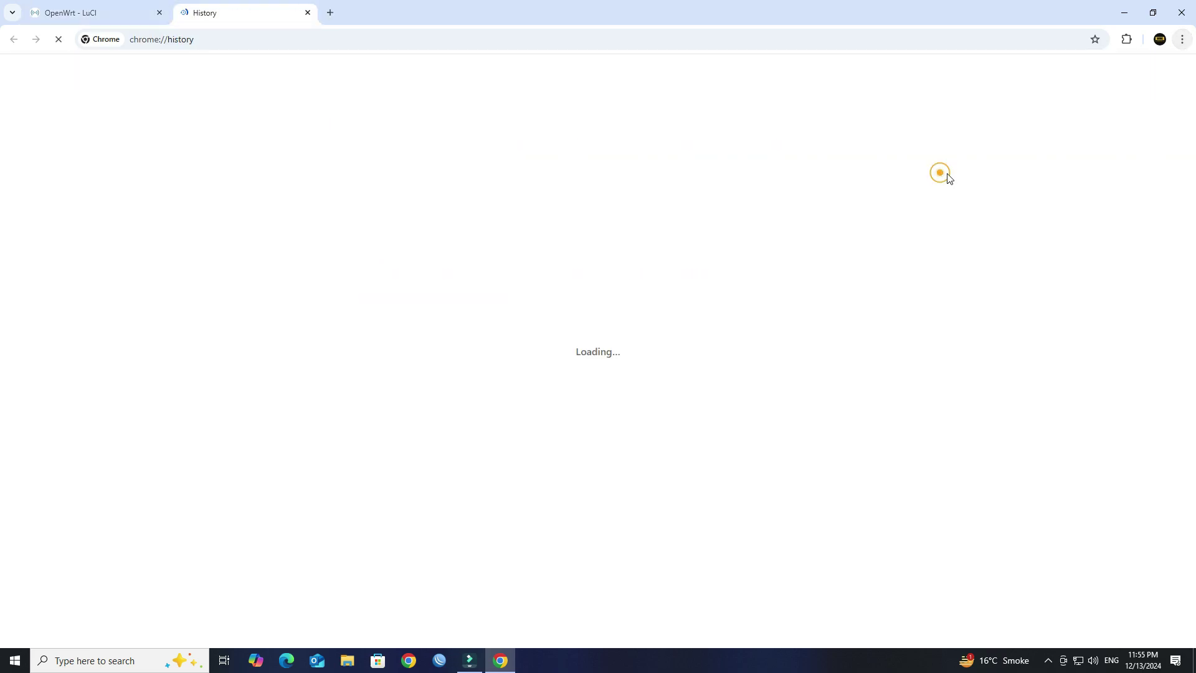
{"action": "left_click", "coordinate": [92, 159]}
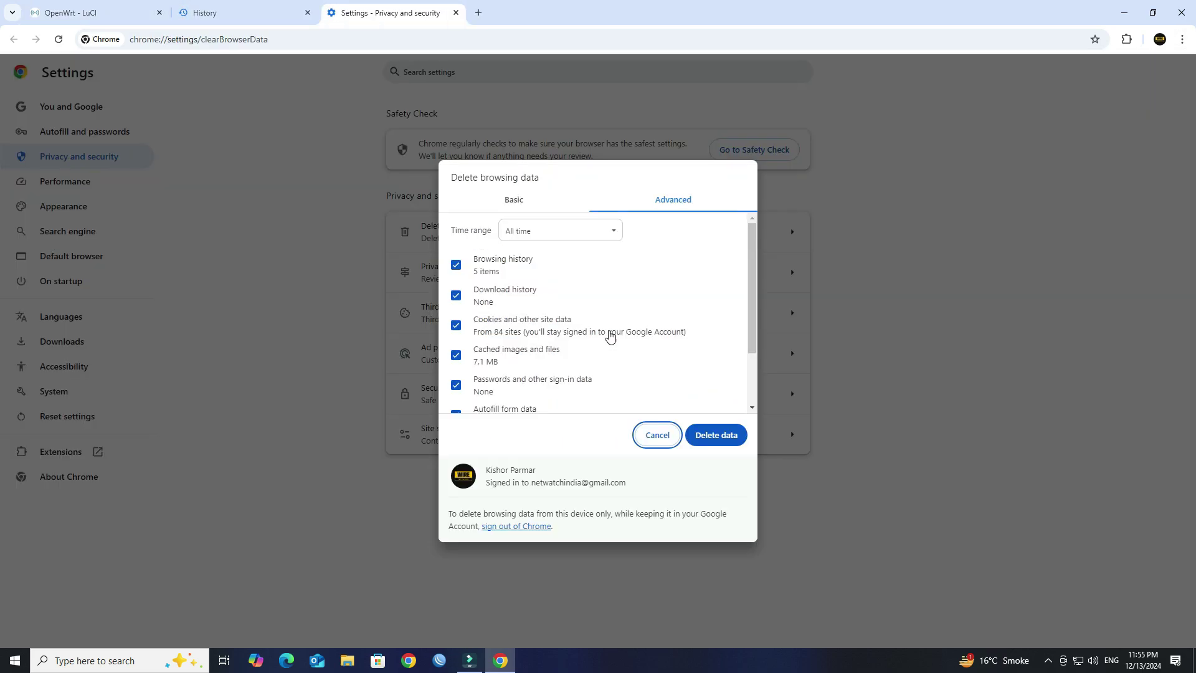
{"action": "left_click", "coordinate": [730, 441]}
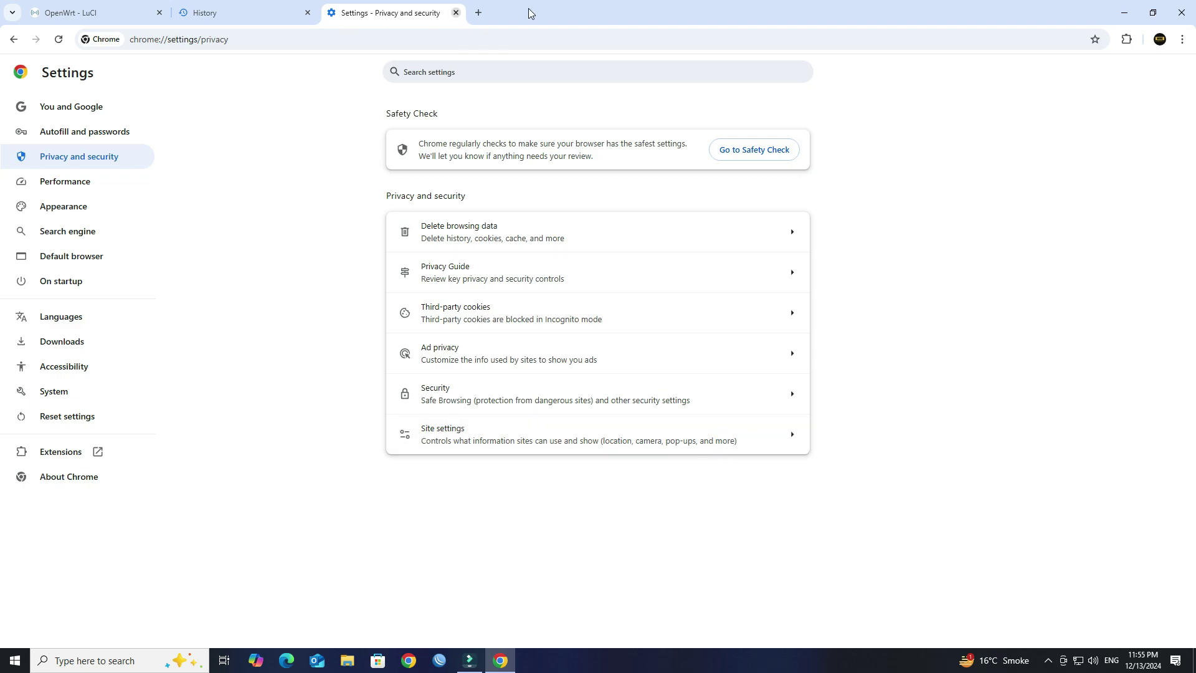
{"action": "left_click", "coordinate": [455, 13]}
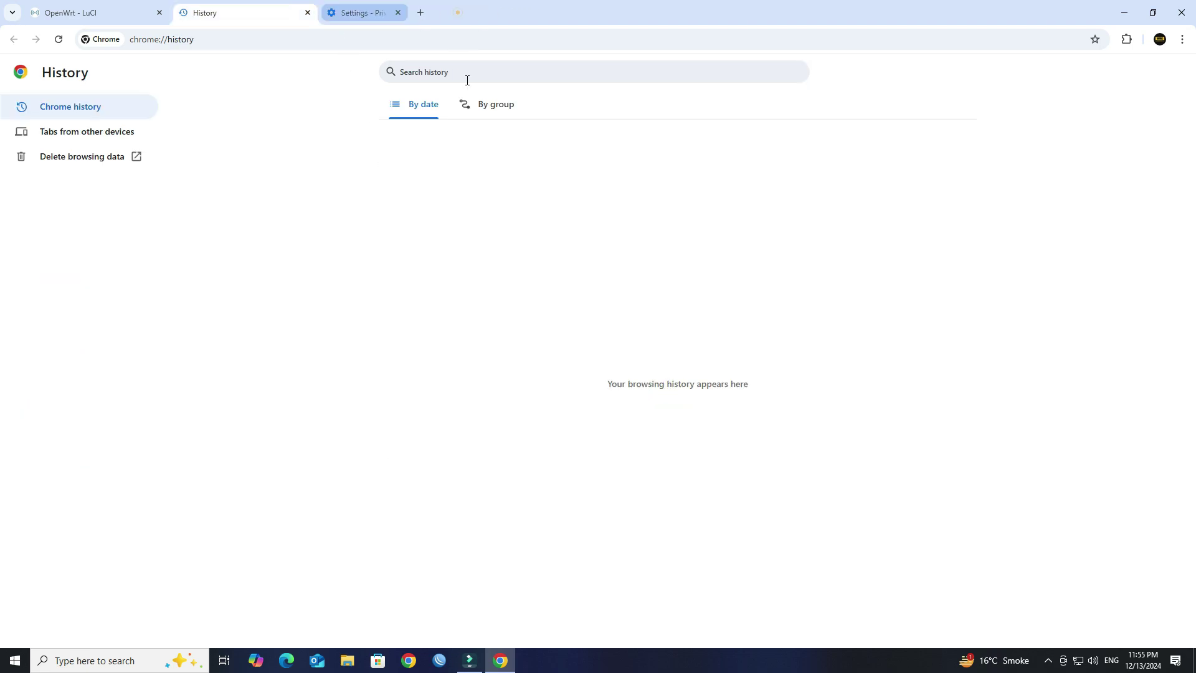
{"action": "left_click", "coordinate": [307, 12]}
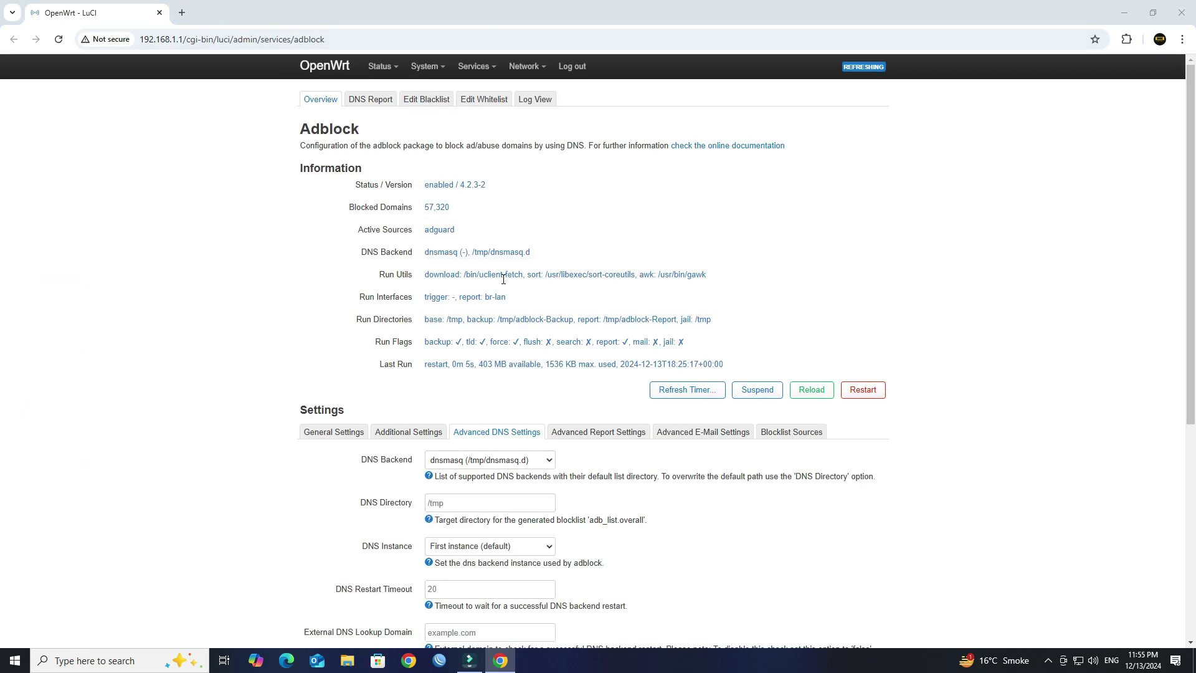
- Open cmd via Win+R and run ipconfig /flushdns, confirming the success message
{"action": "key", "text": "super+r"}
{"action": "key", "text": "Return"}
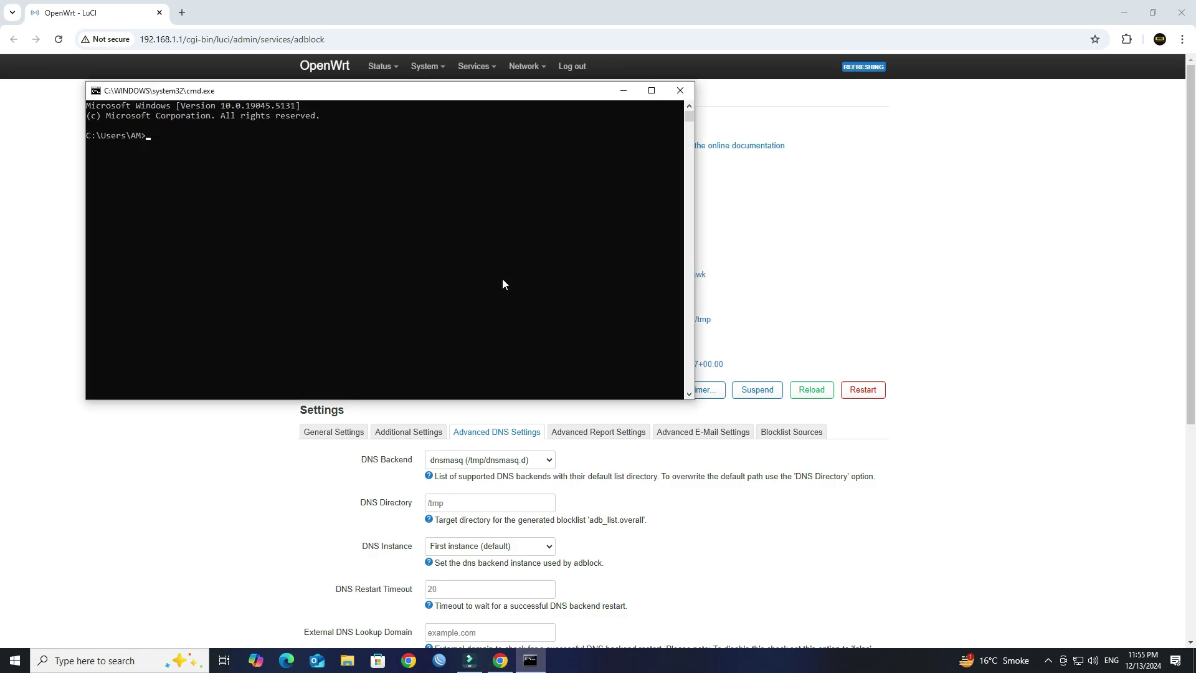
{"action": "type", "text": "ipconfig /fl"}
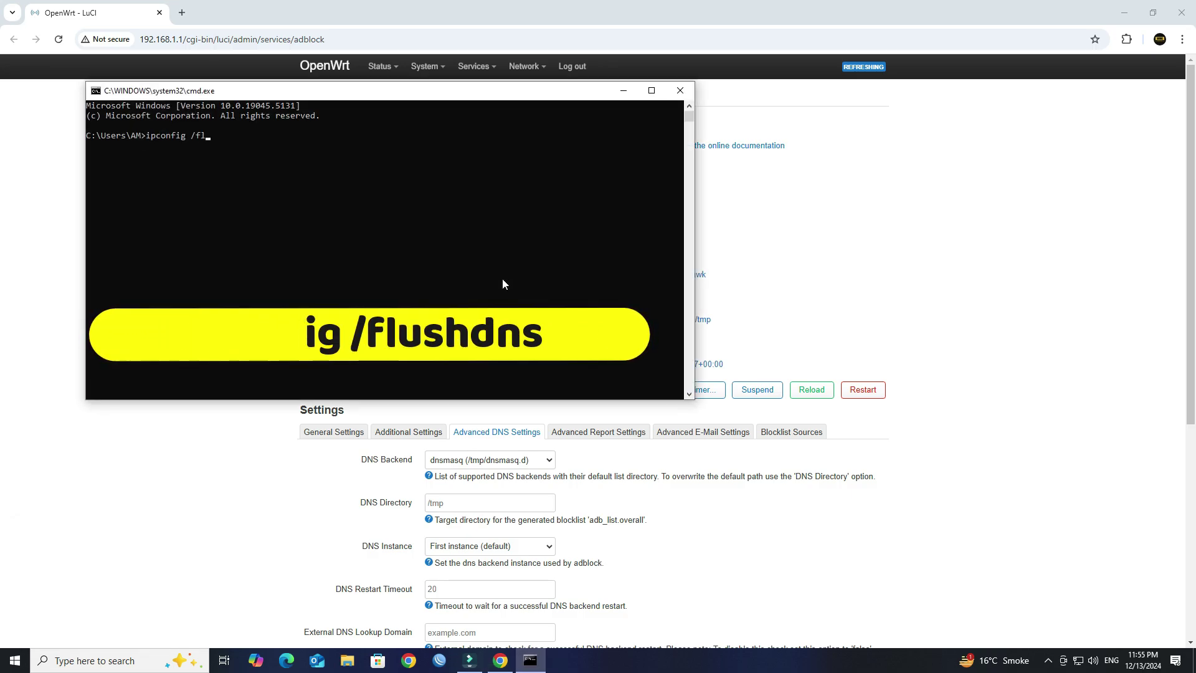
{"action": "type", "text": "ushdns"}
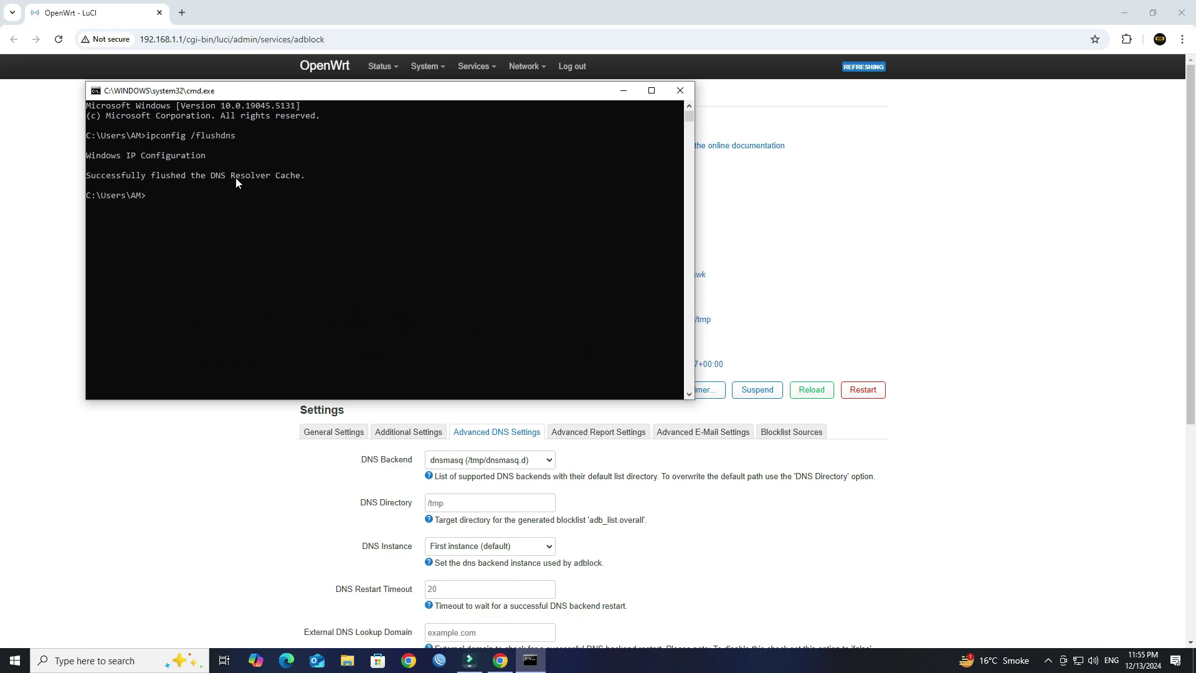
{"action": "left_click_drag", "start_coordinate": [304, 177], "coordinate": [145, 177]}
{"action": "left_click", "coordinate": [417, 235]}
- Close Command Prompt, search 'spe' in a new tab, open Speedtest by Ookla and dismiss its privacy notice
{"action": "left_click", "coordinate": [680, 90]}
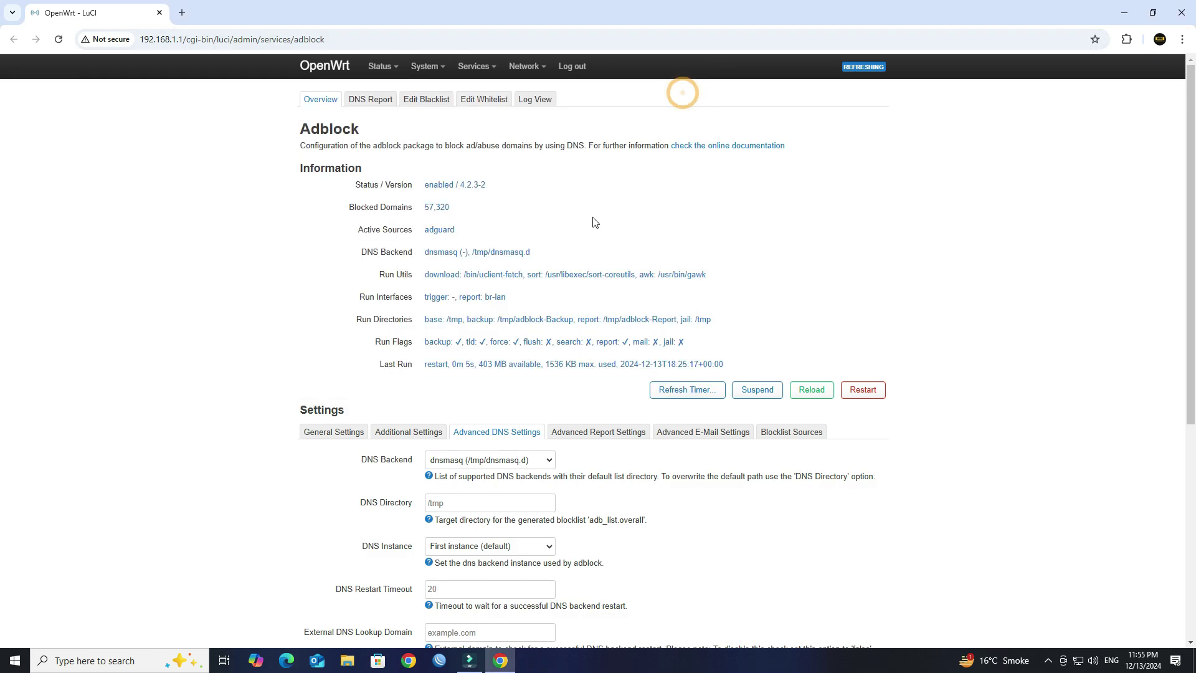
{"action": "left_click", "coordinate": [182, 13]}
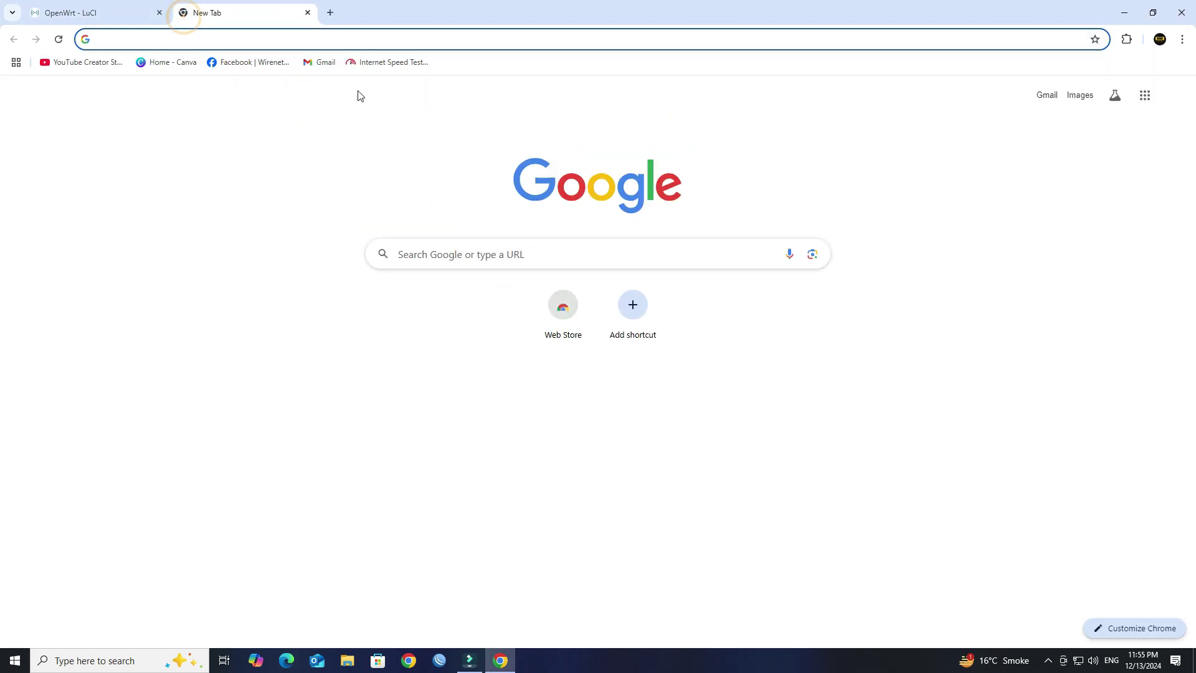
{"action": "type", "text": "speedtest"}
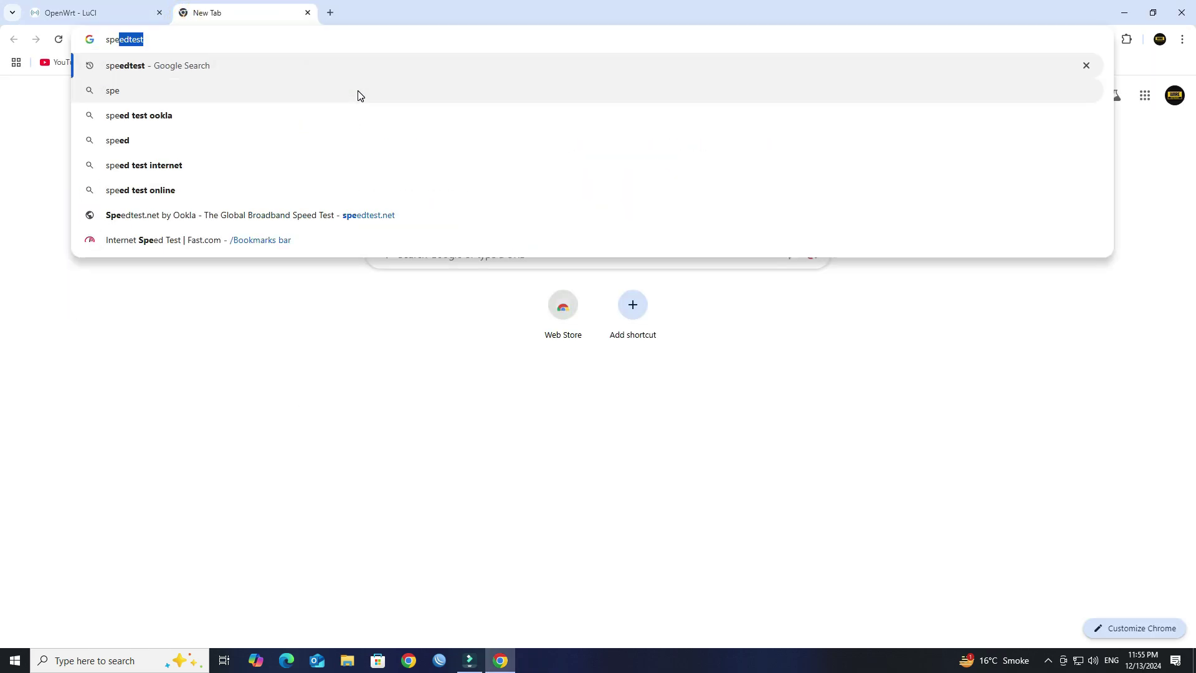
{"action": "key", "text": "Return"}
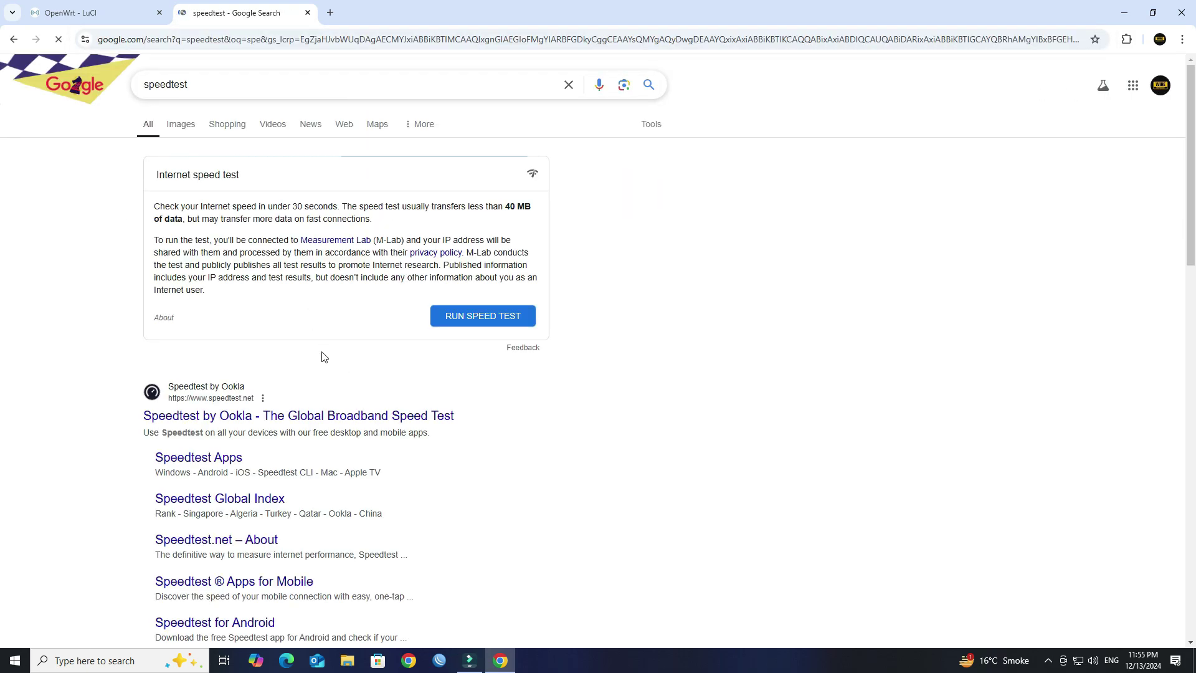
{"action": "left_click", "coordinate": [324, 416]}
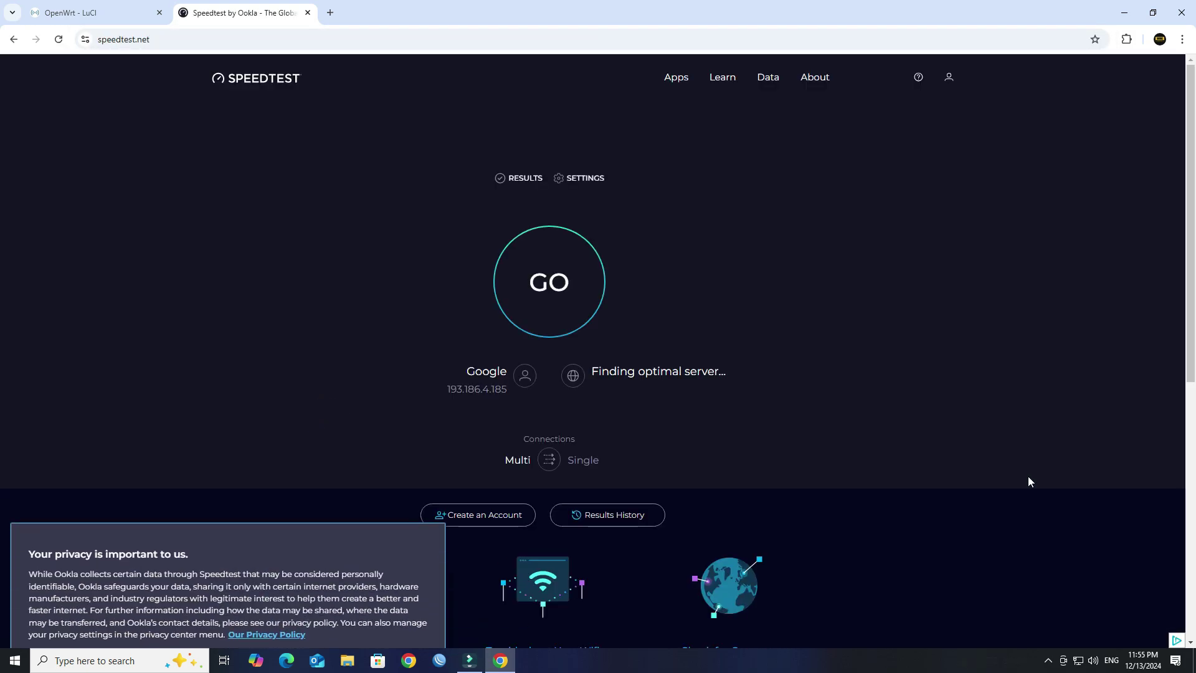
{"action": "left_click", "coordinate": [407, 622]}
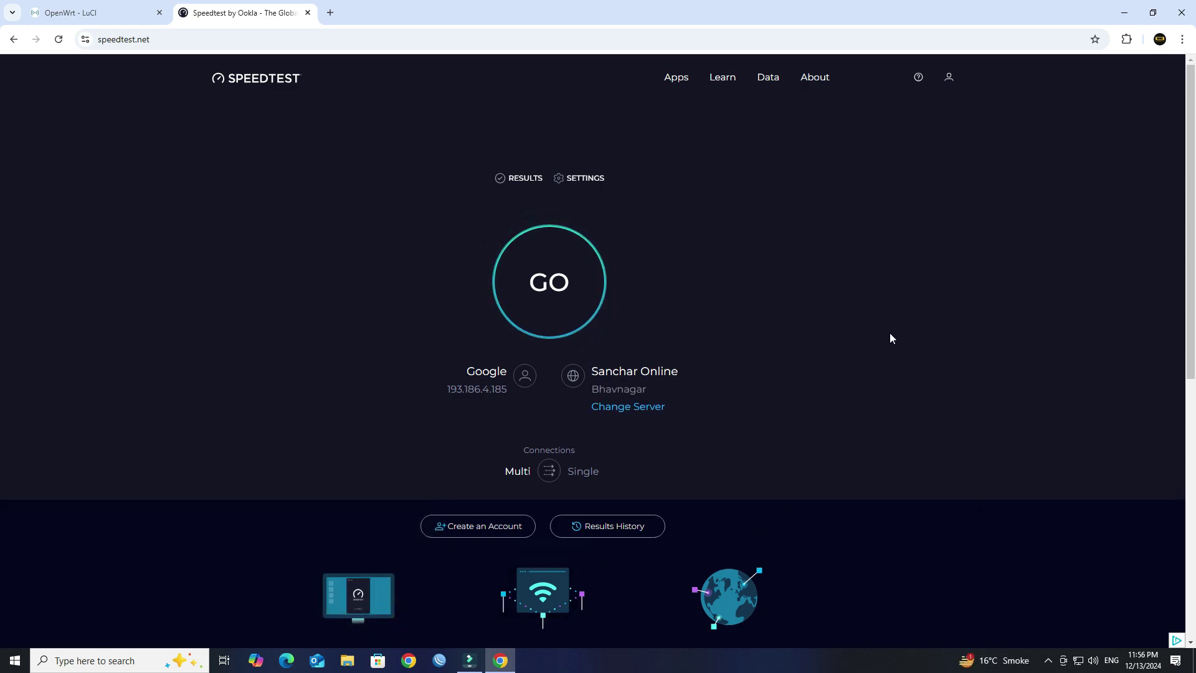
- In Edge, run the Bing 'speed test' suggestion to load Speedtest by Ookla
{"action": "left_click", "coordinate": [287, 661]}
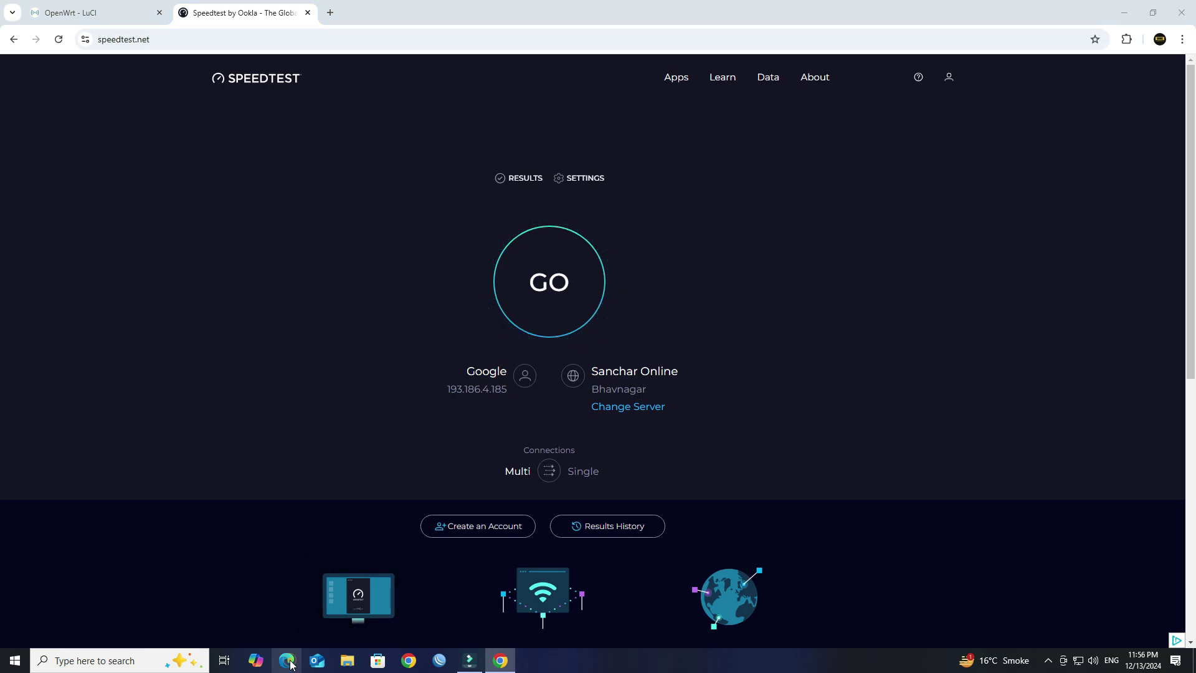
{"action": "type", "text": "so"}
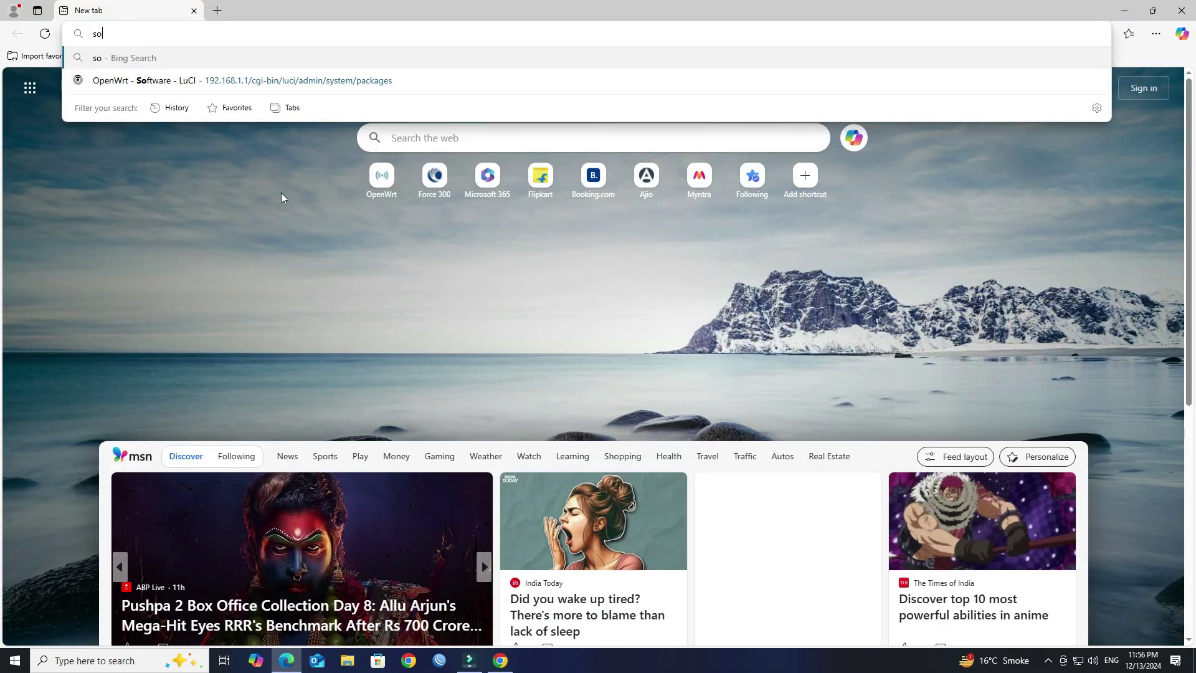
{"action": "key", "text": "Down"}
{"action": "key", "text": "Return"}
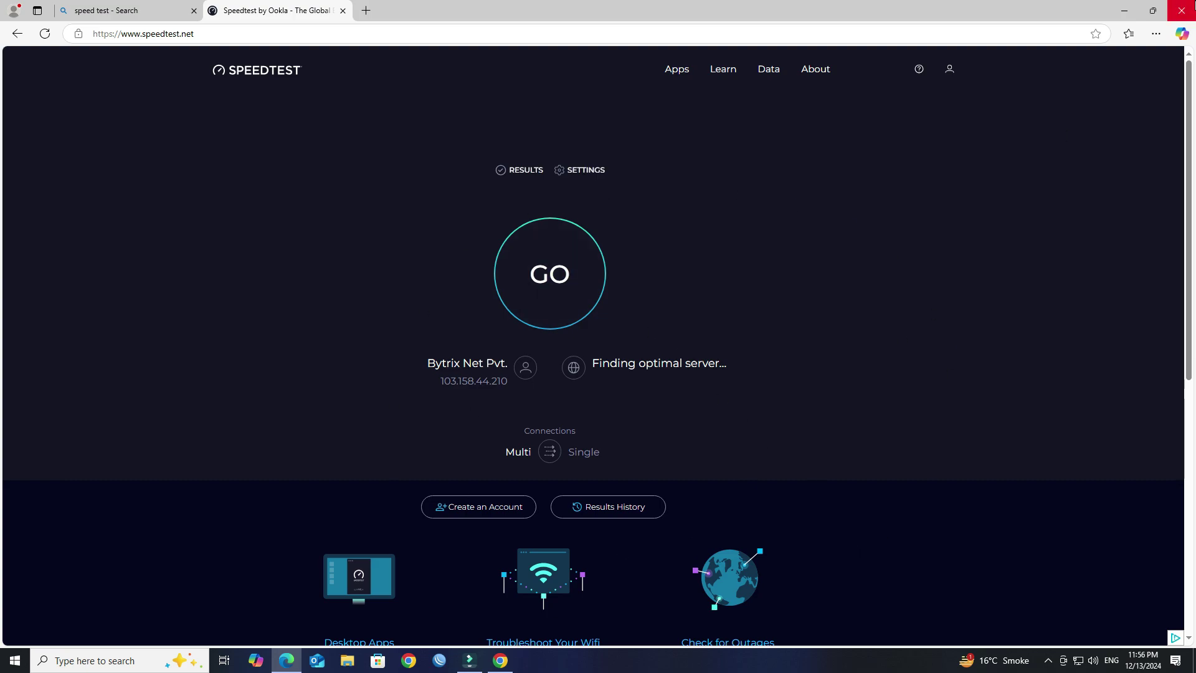
- Close Edge, search Google for amazon in a new Chrome tab, and follow the Sponsored ad link
{"action": "left_click", "coordinate": [1191, 8]}
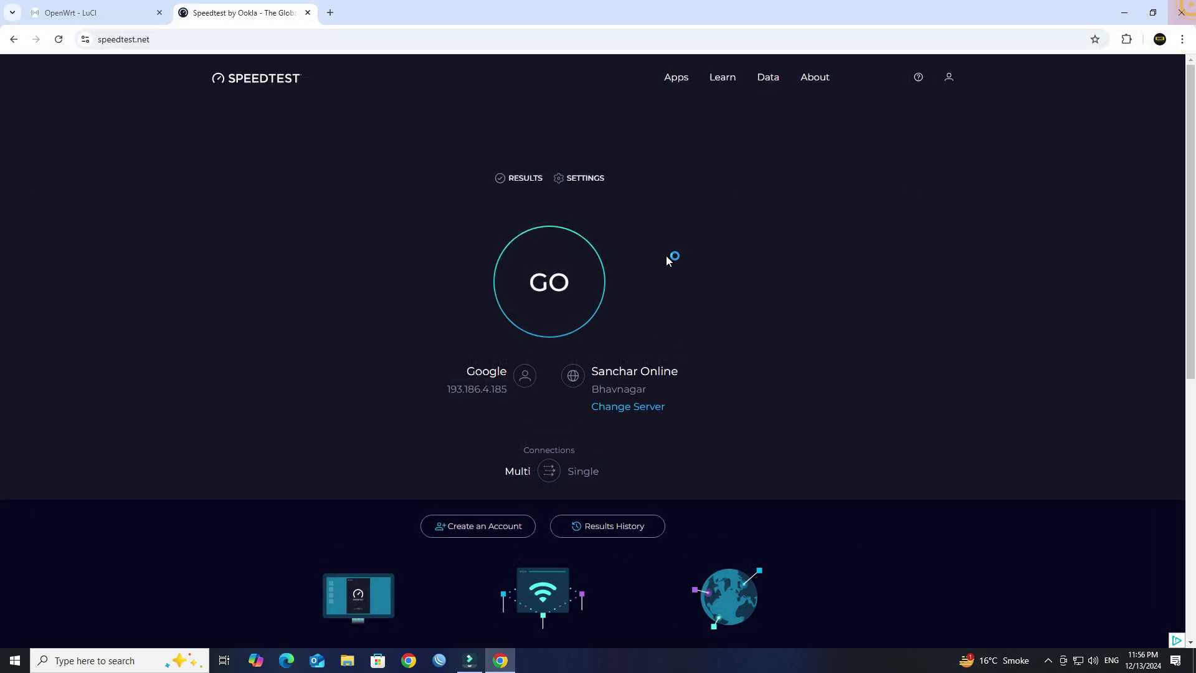
{"action": "left_click", "coordinate": [330, 13]}
{"action": "type", "text": "ama"}
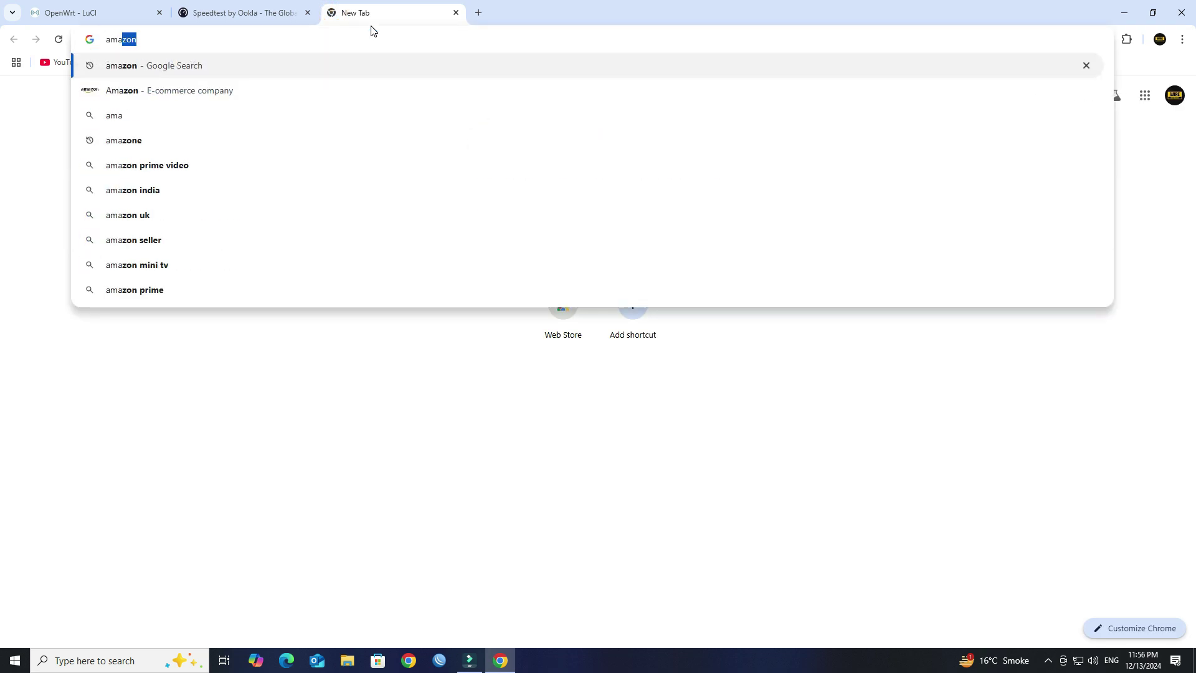
{"action": "key", "text": "Return"}
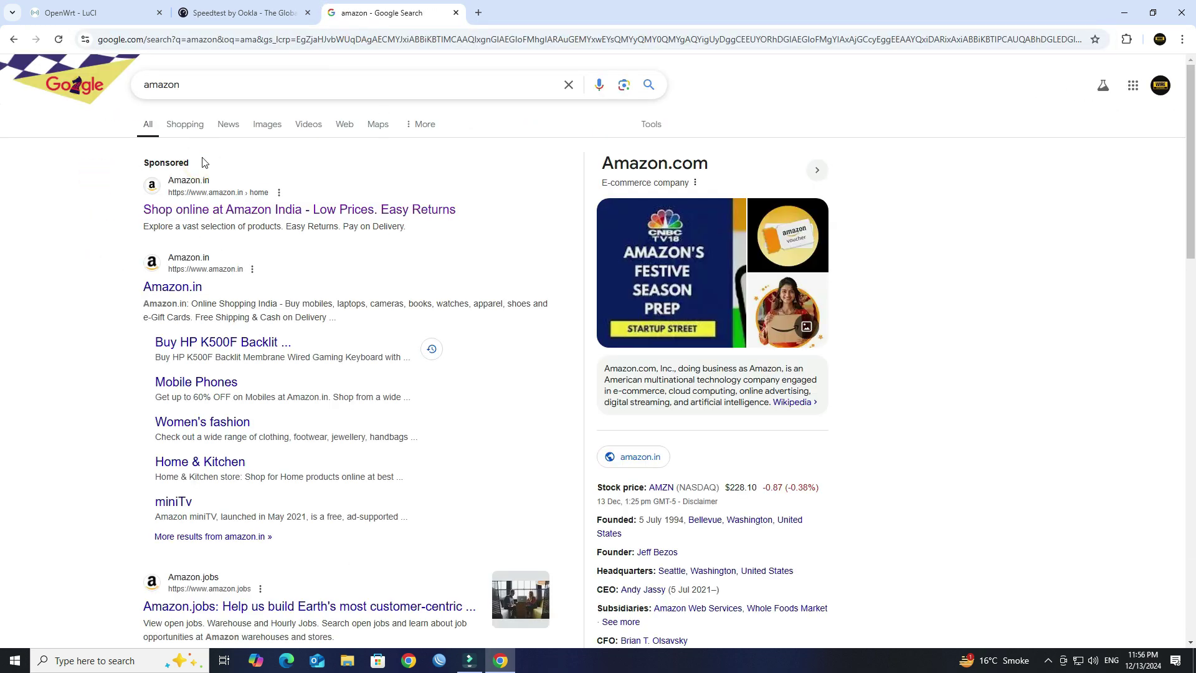
{"action": "left_click", "coordinate": [243, 160]}
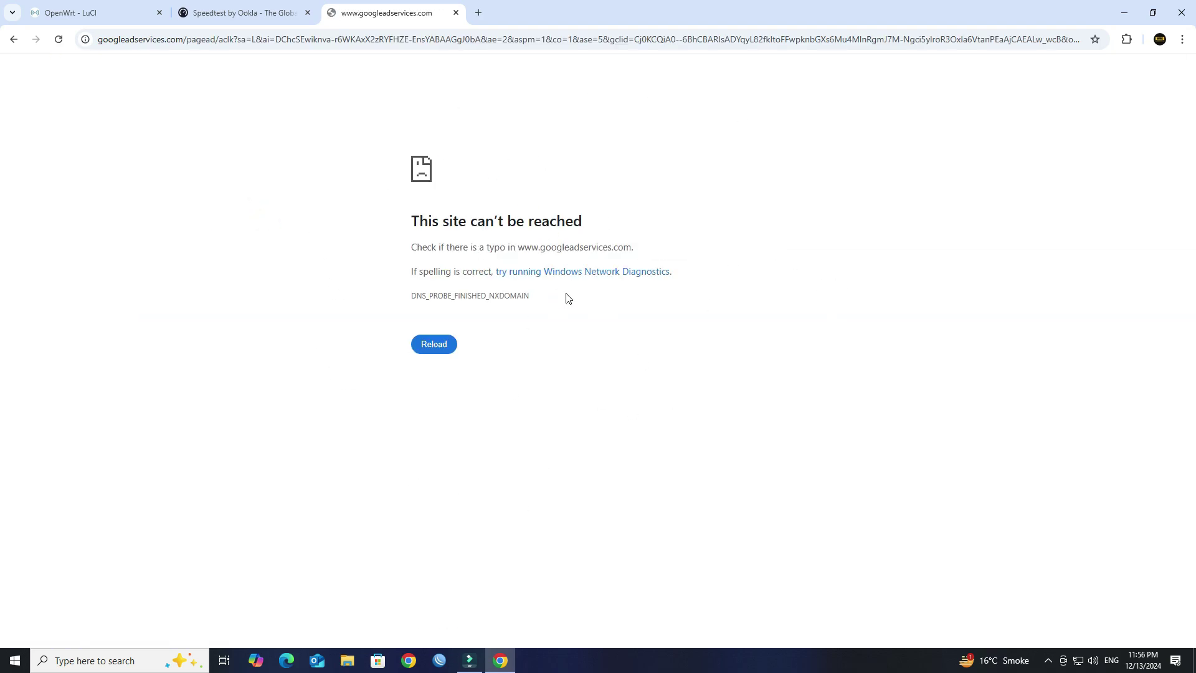
{"action": "left_click", "coordinate": [185, 39]}
{"action": "left_click", "coordinate": [177, 44]}
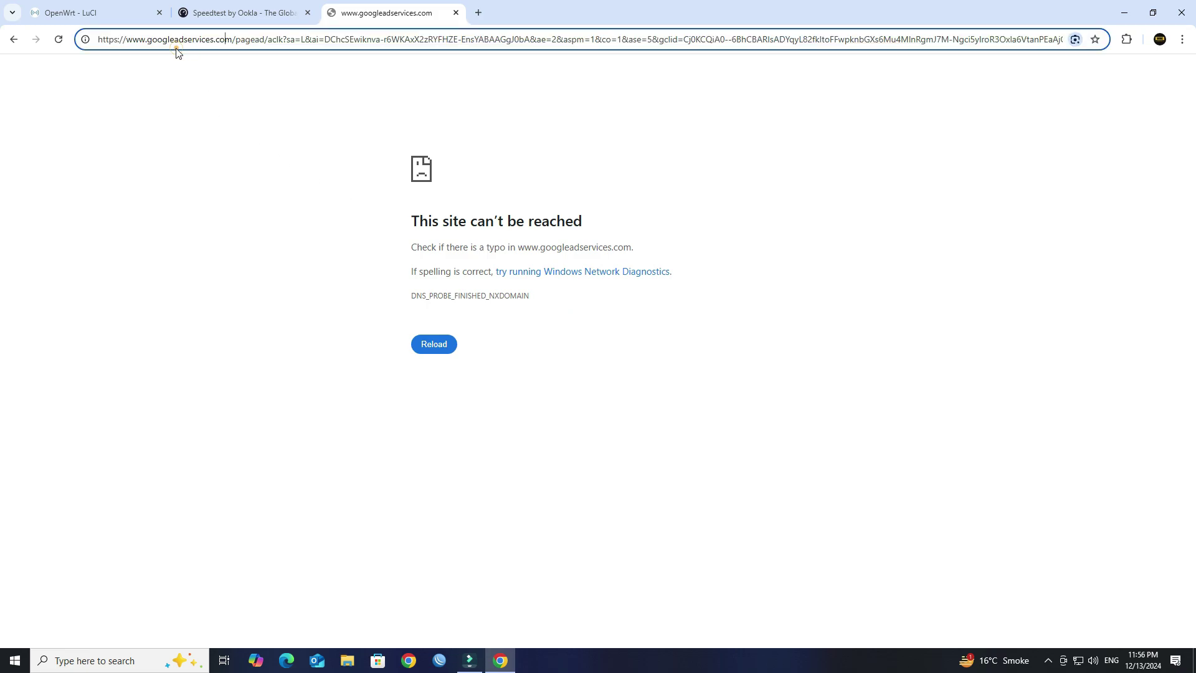
{"action": "left_click", "coordinate": [176, 44]}
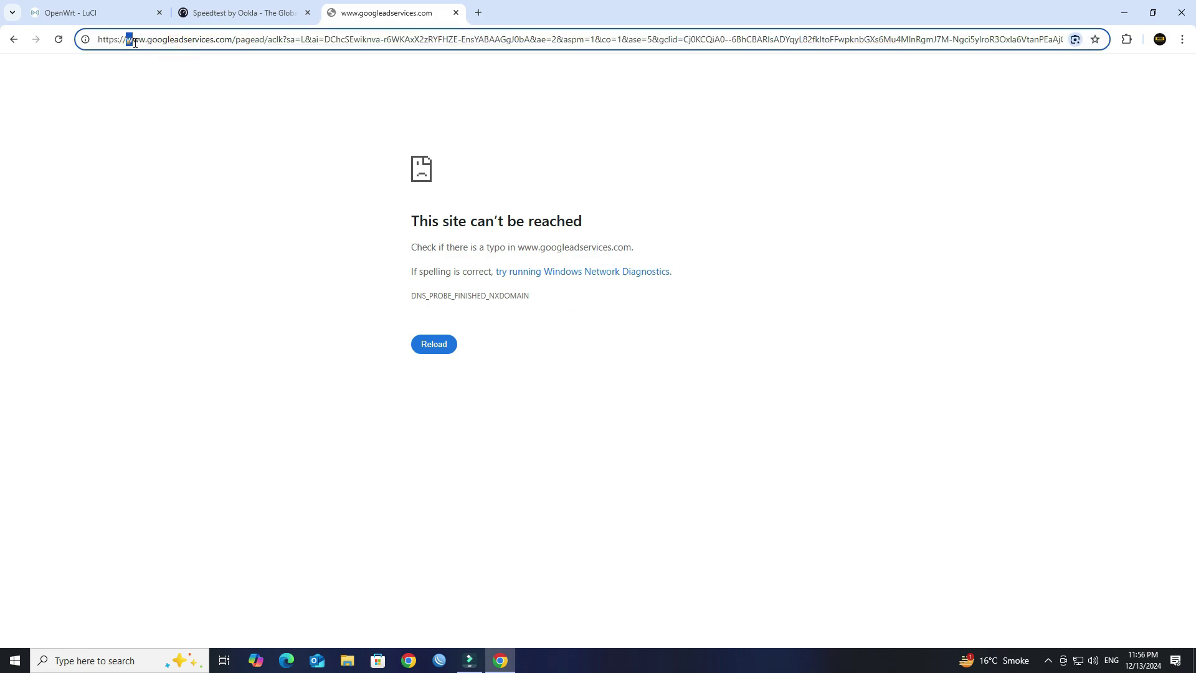